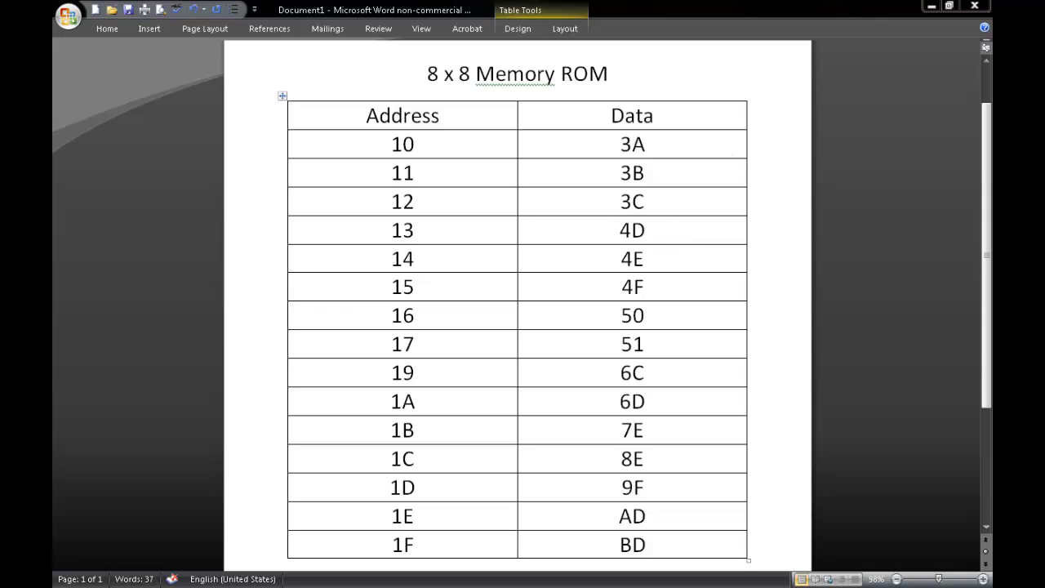
Minimize the 8 x 8 Memory ROM table document and the course documents web page
left_click(932, 6)
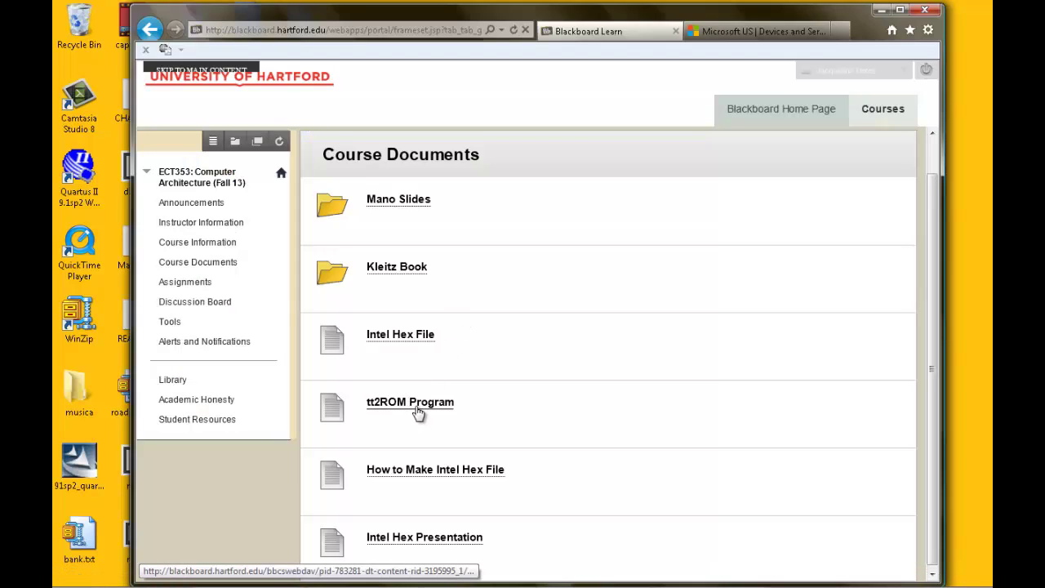
left_click(884, 10)
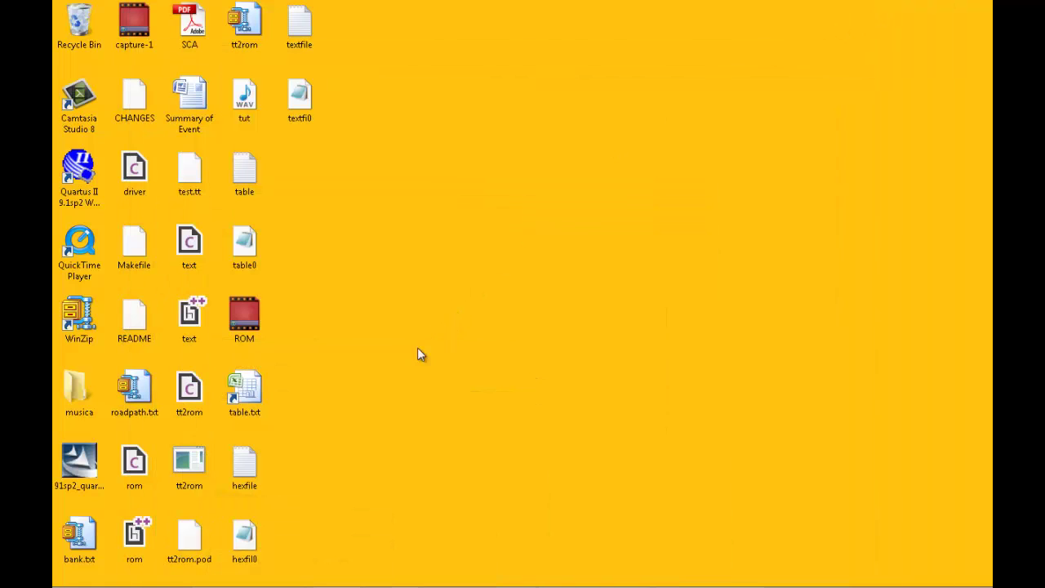
mouse_move(580, 583)
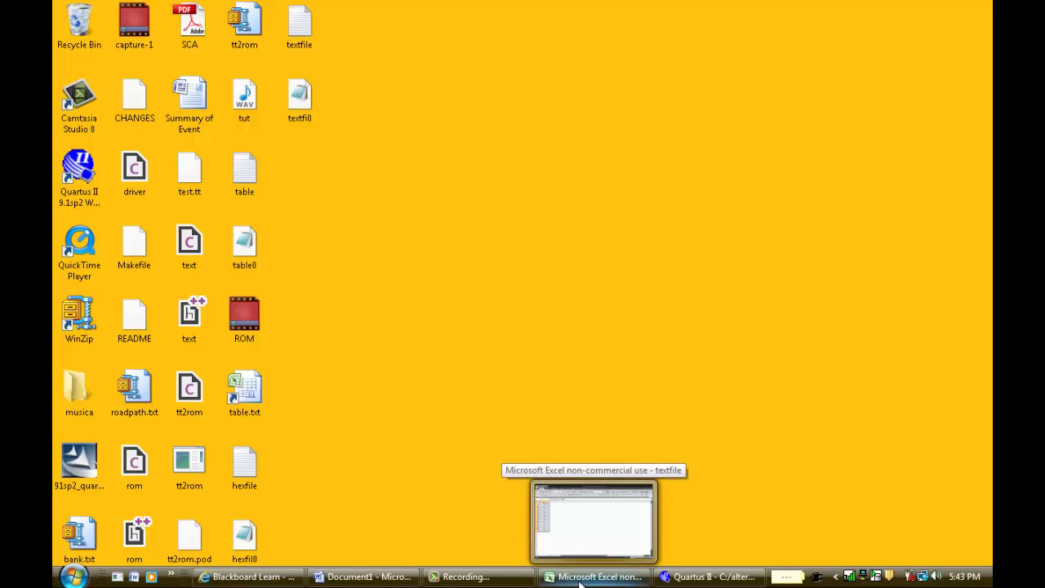
Apply the Text number format to columns A and B of the textfile workbook
left_click(579, 580)
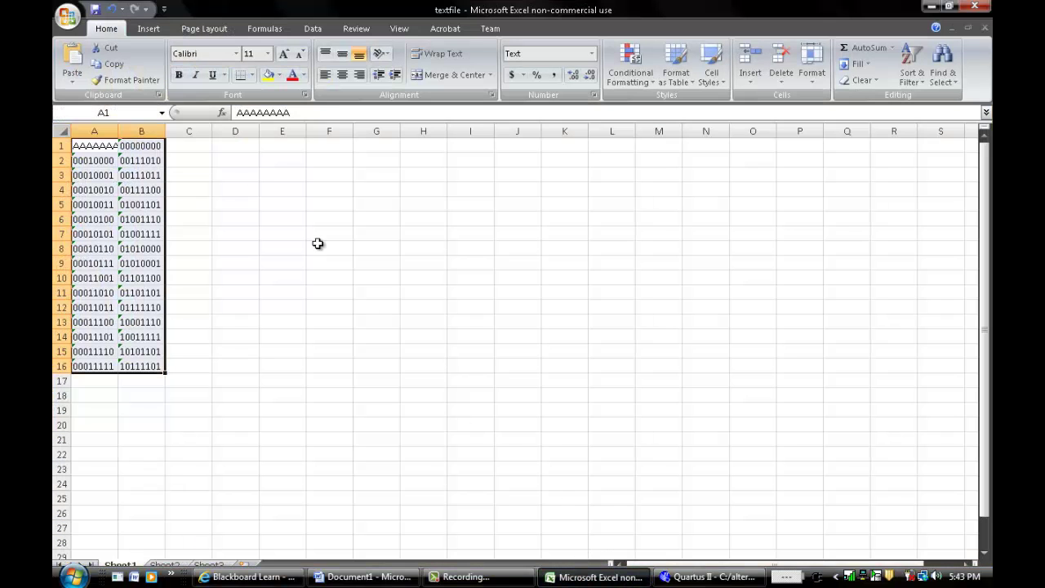
left_click(97, 125)
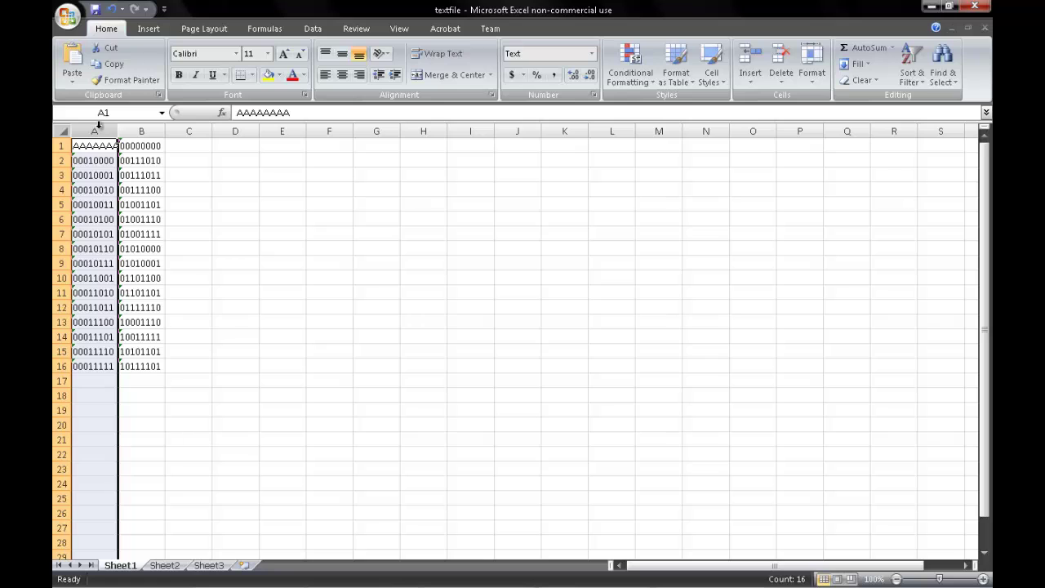
left_click(138, 130, "ctrl")
right_click(135, 133)
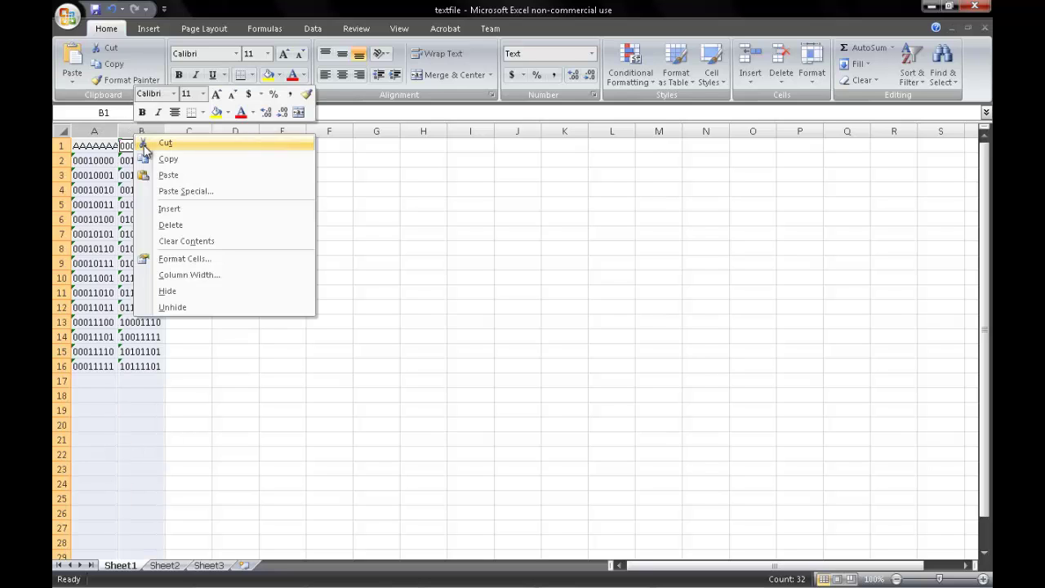
left_click(185, 258)
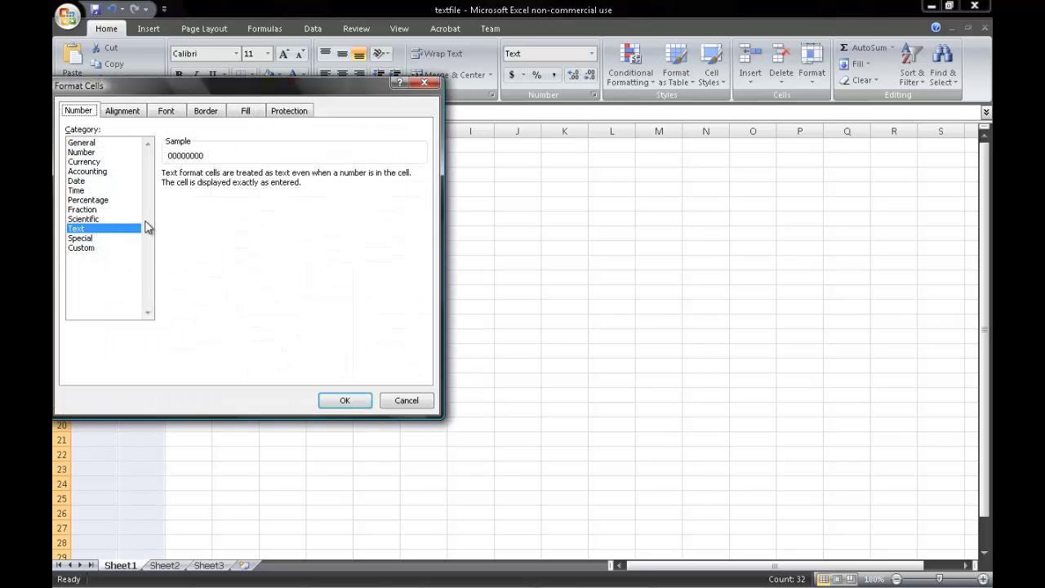
left_click(344, 400)
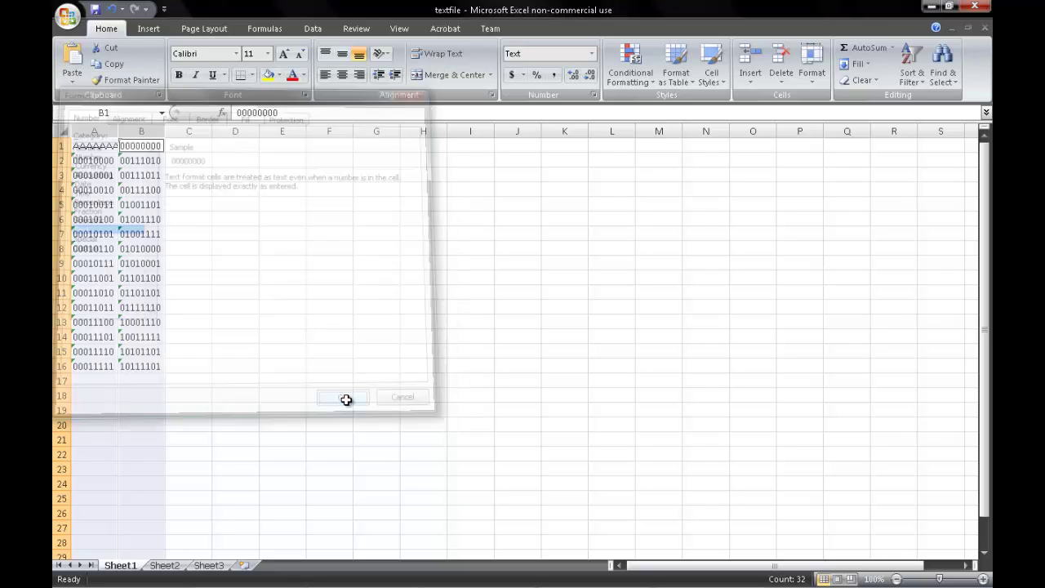
left_click(97, 144)
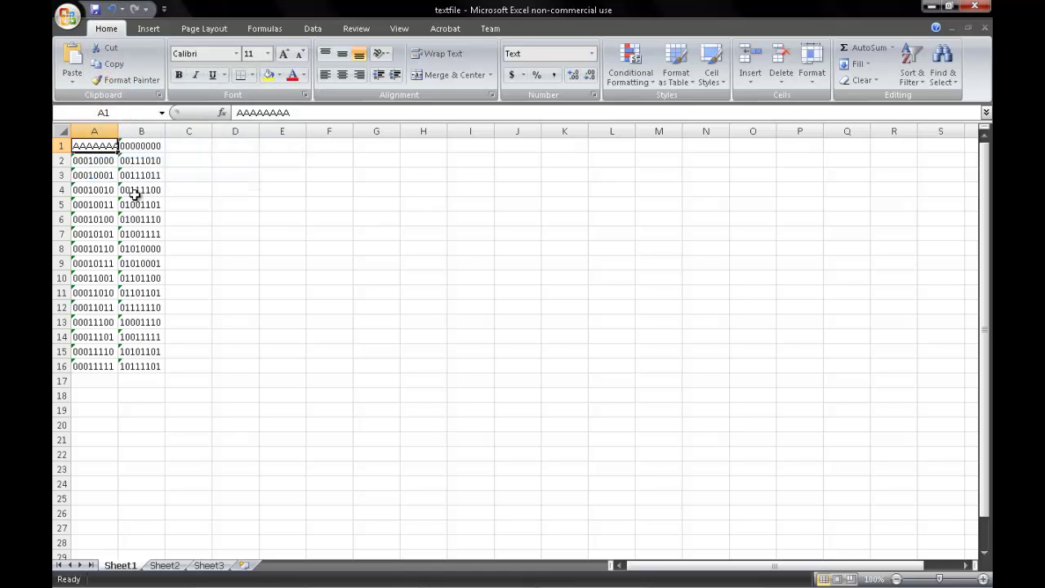
Save the workbook, keeping its text format despite the warning
left_click(67, 15)
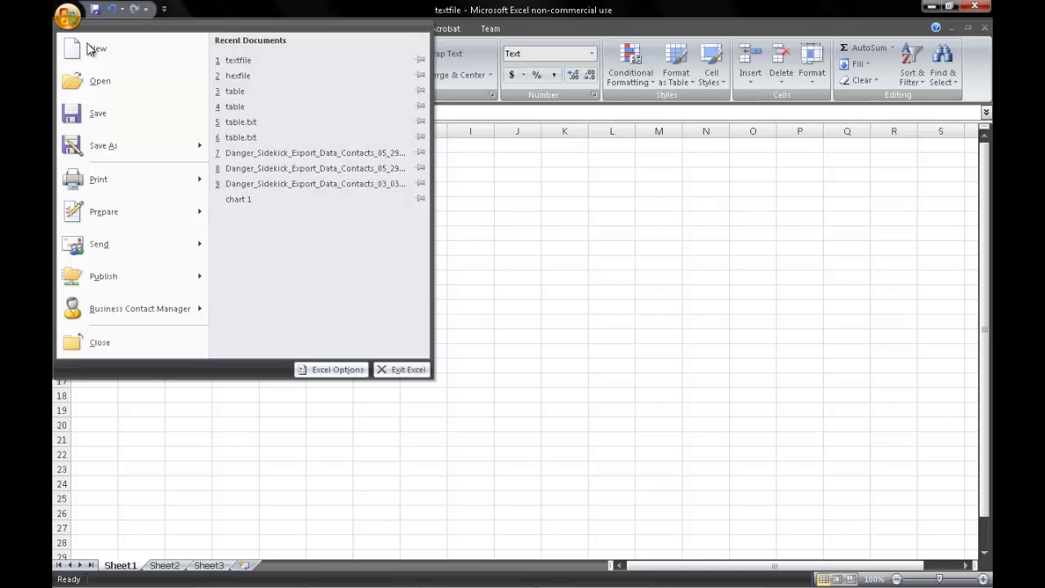
left_click(97, 113)
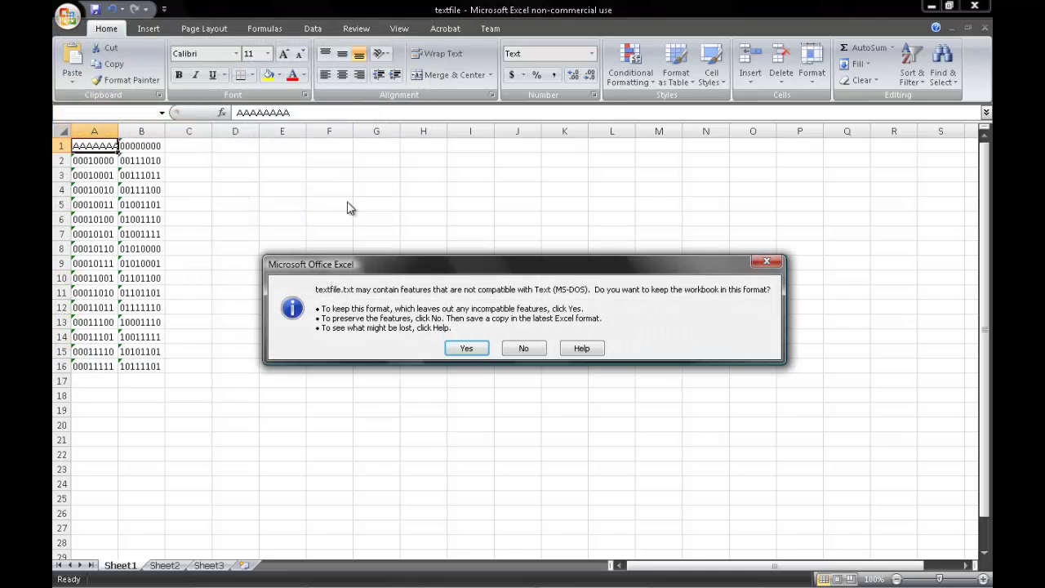
left_click(466, 349)
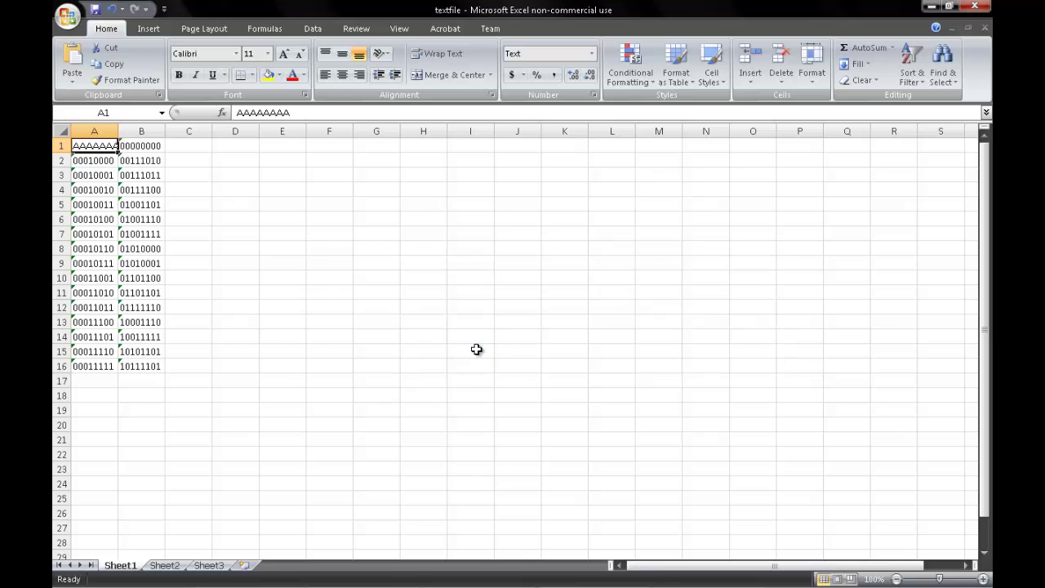
Save as textfile on the Desktop with type Text (MS-DOS), replacing the existing textfile.txt
left_click(69, 15)
left_click(106, 144)
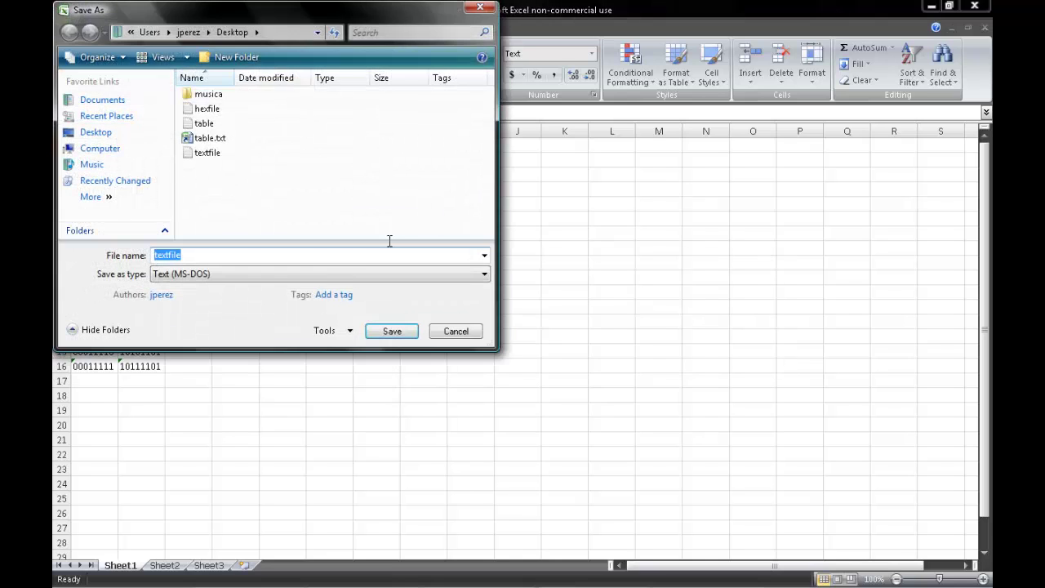
left_click(202, 255)
left_click(219, 278)
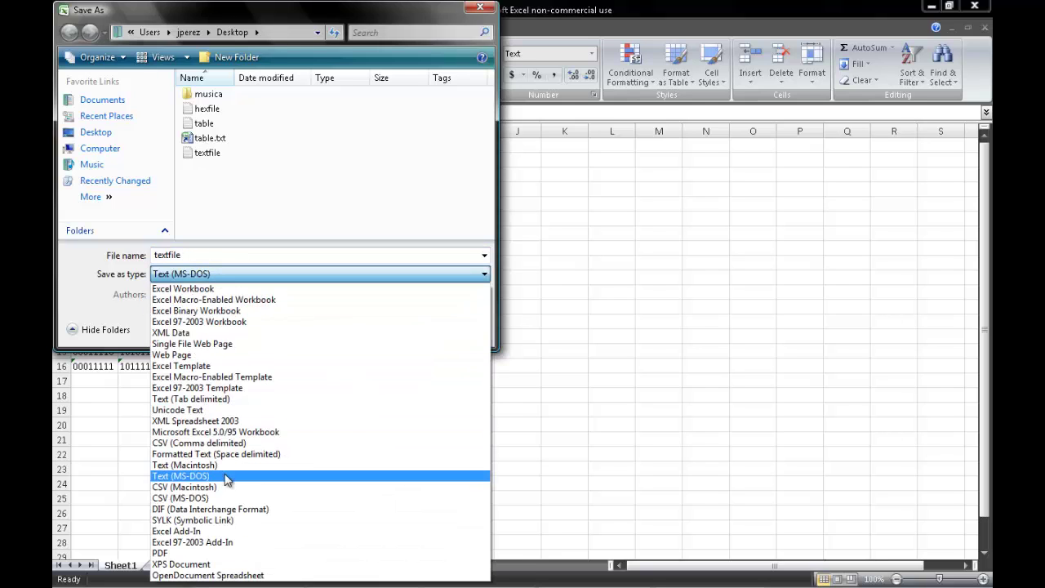
left_click(220, 474)
left_click(394, 334)
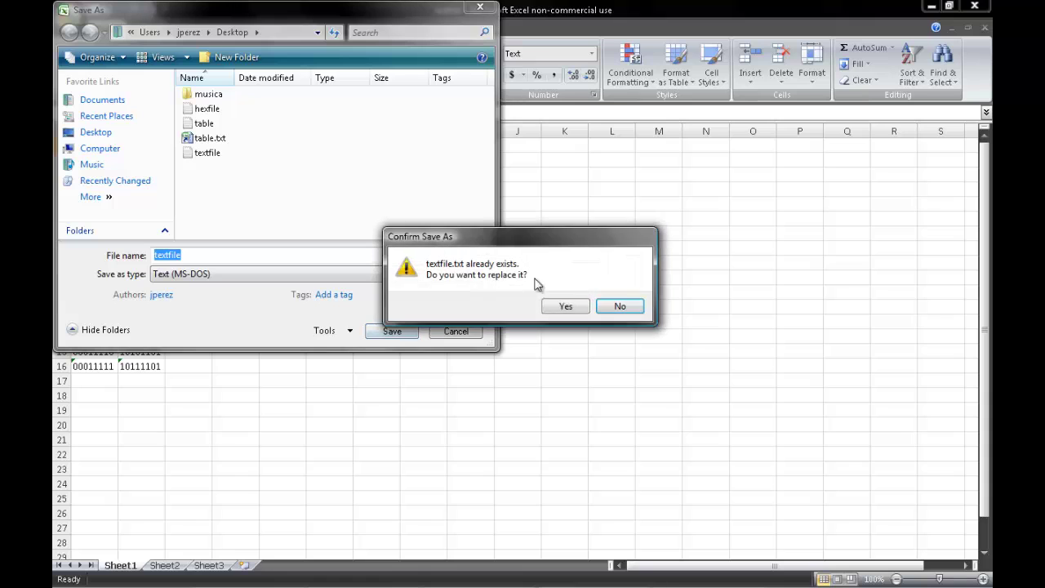
left_click(566, 306)
Accept saving only the current sheet in Text (MS-DOS) format, then minimize Excel
left_click(495, 344)
left_click(466, 348)
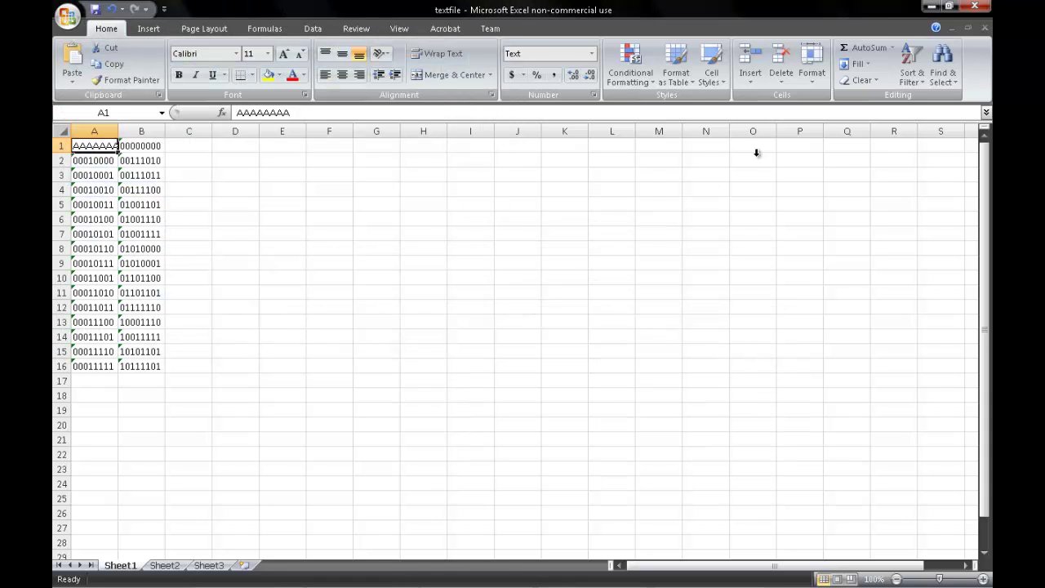
left_click(935, 6)
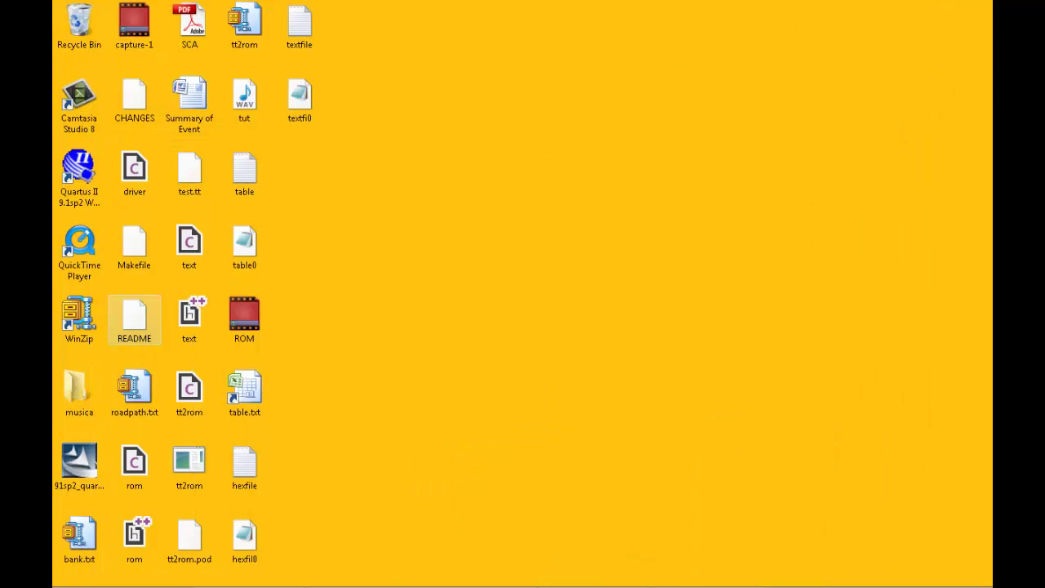
In Command Prompt, run cd Desktop, then tt2rom.exe textfile.txt to generate textfi0.hex
left_click(59, 581)
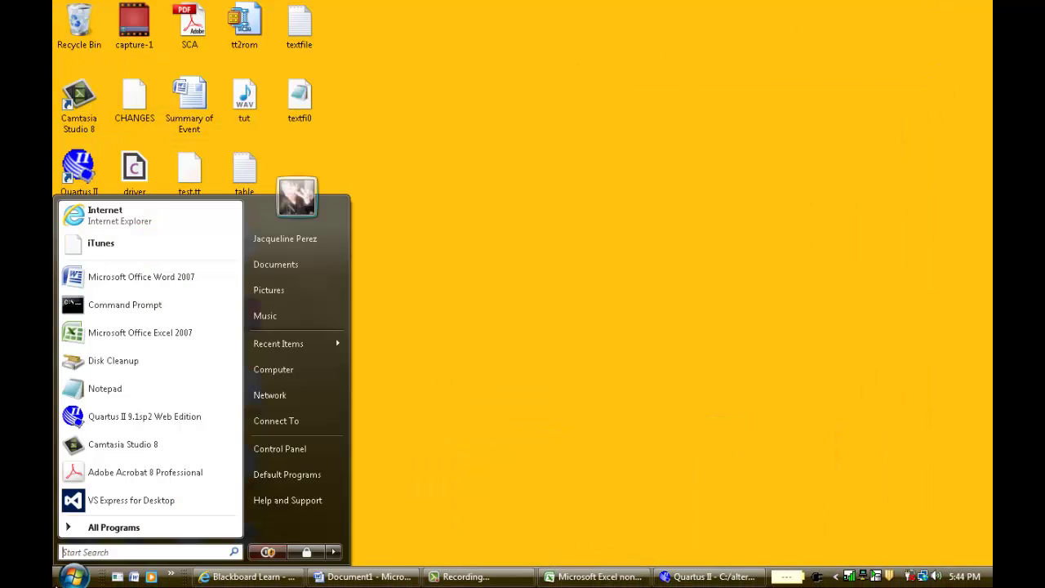
left_click(122, 307)
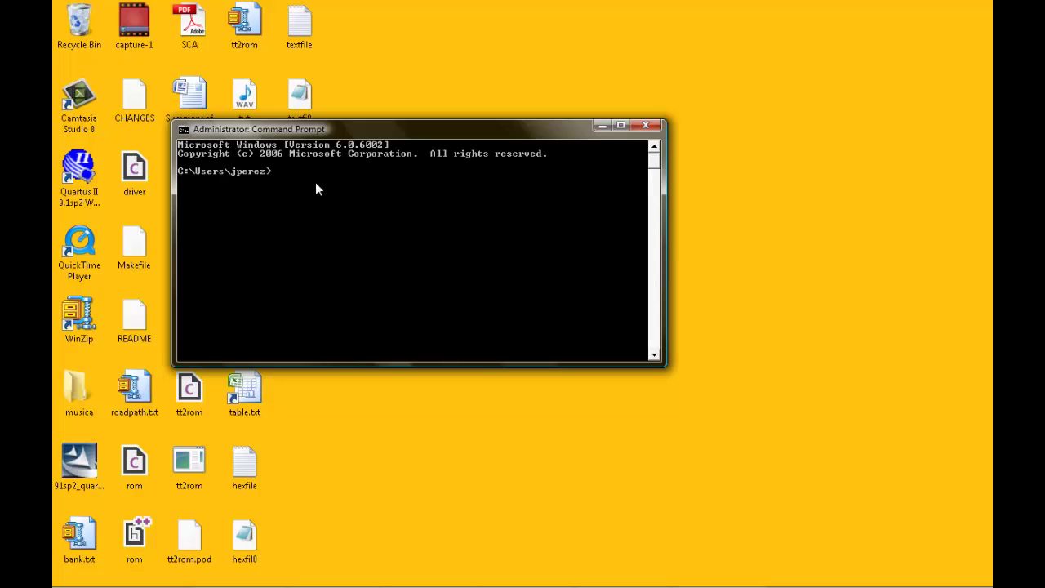
type("cd Desktop")
key("Return")
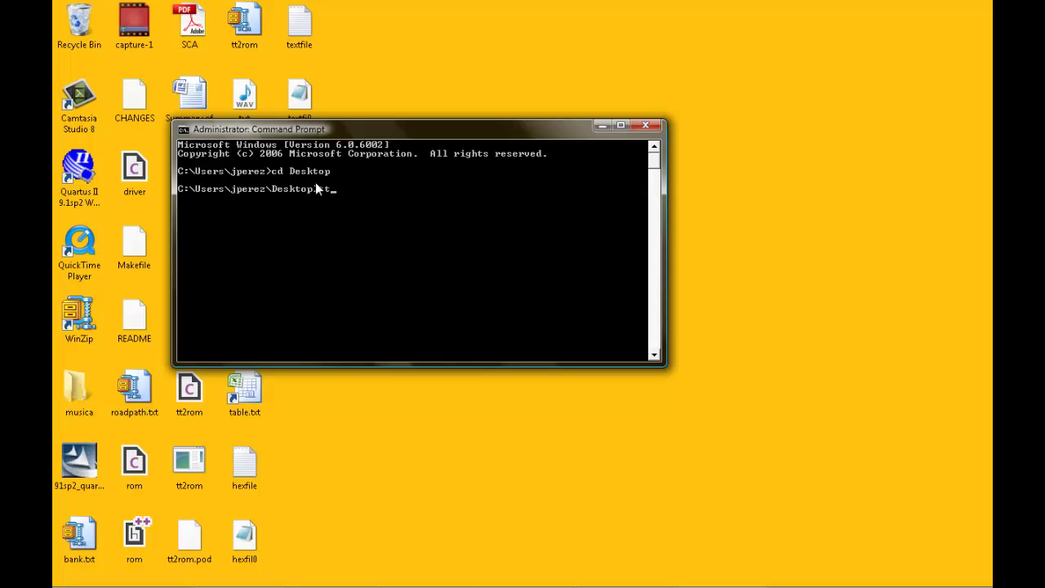
type("tt2rom.exe textfile.txt")
key("Return")
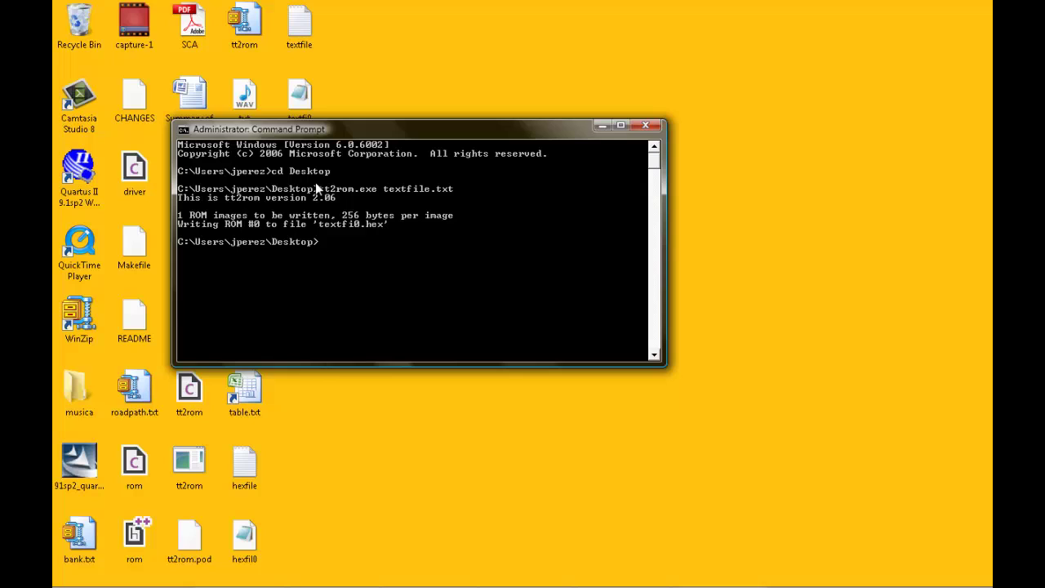
left_click(645, 126)
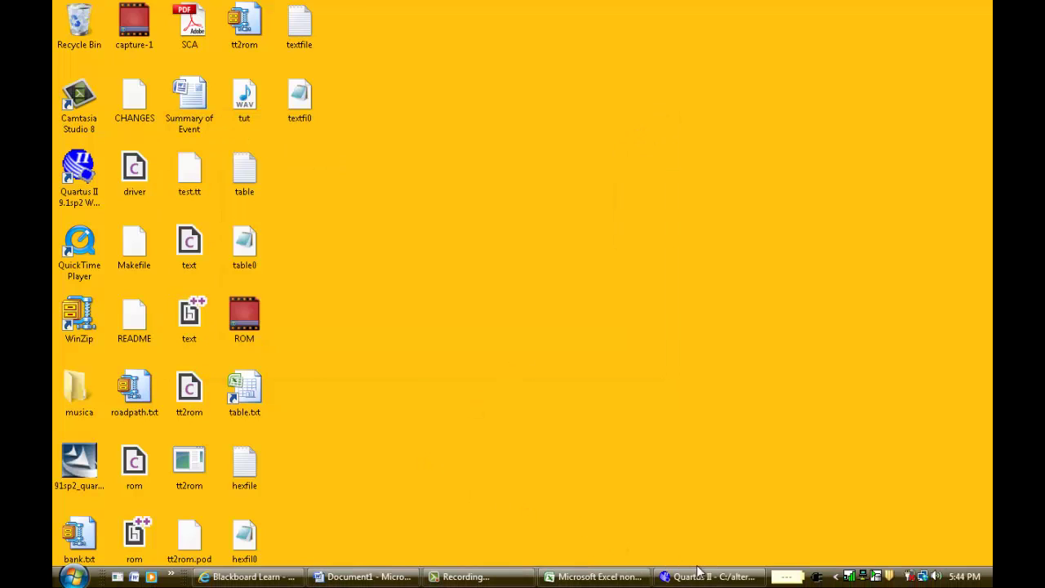
left_click(702, 576)
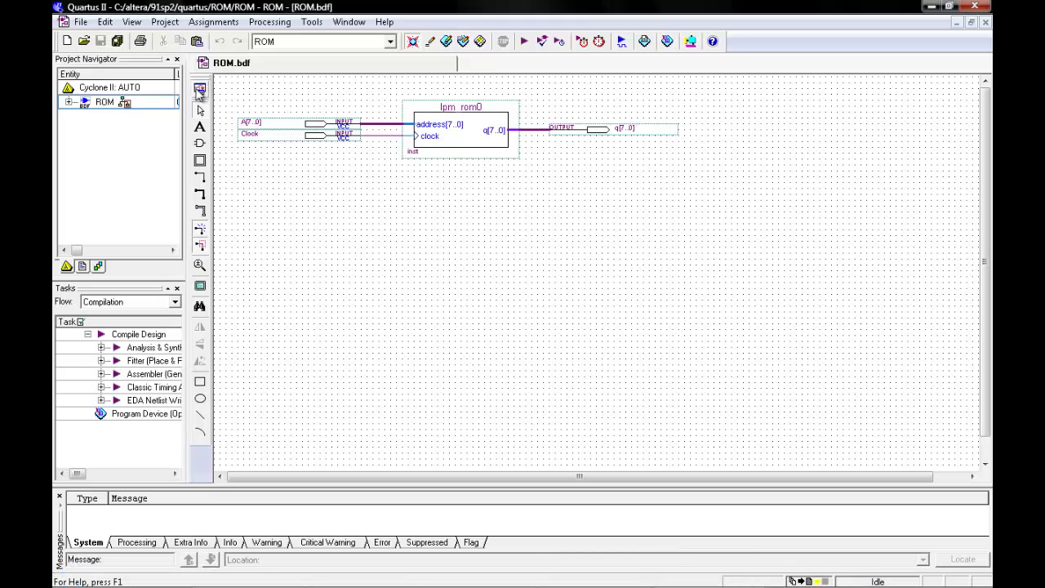
left_click(473, 131)
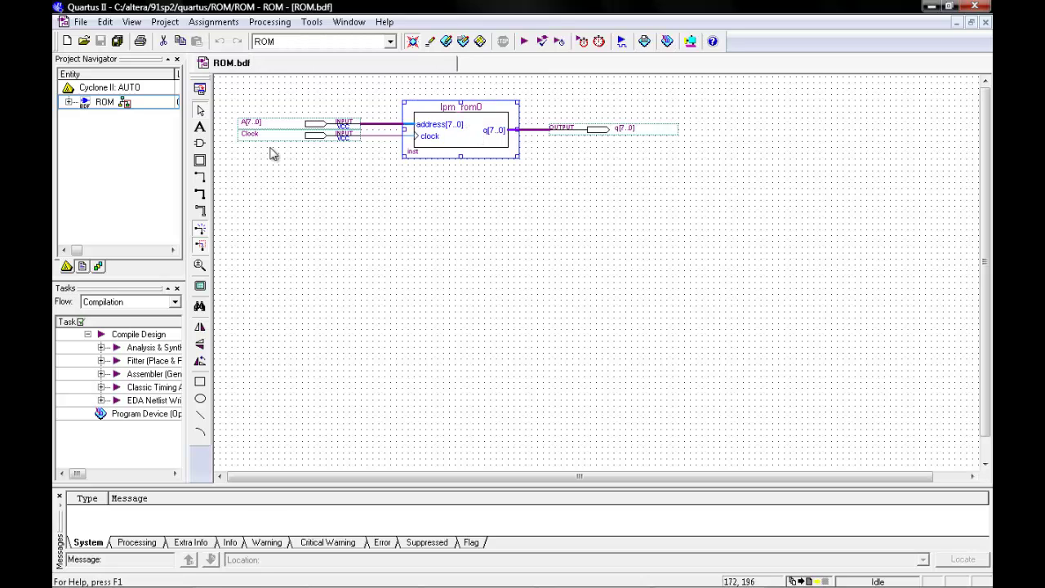
left_click(200, 143)
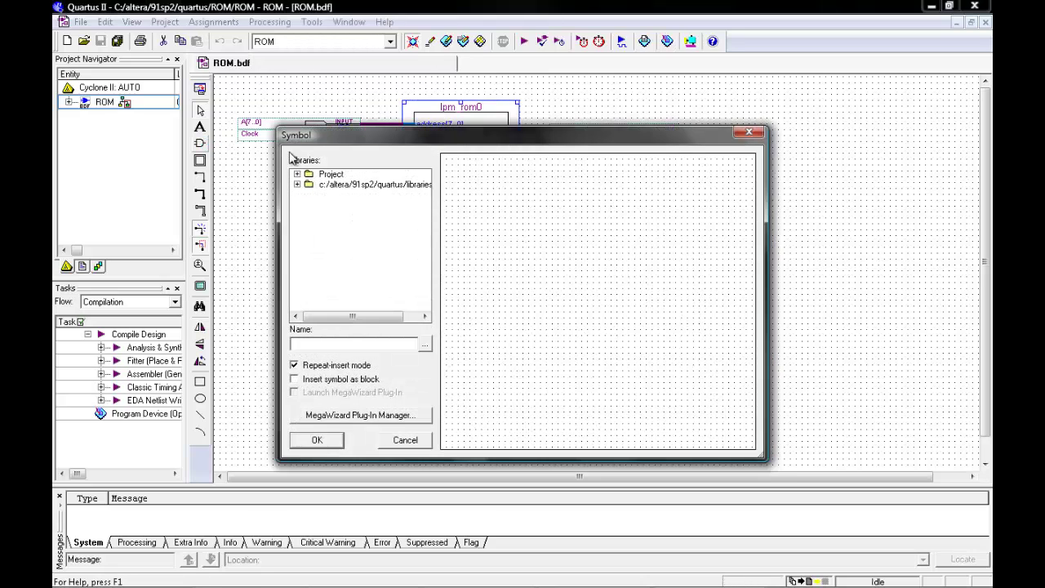
left_click(297, 185)
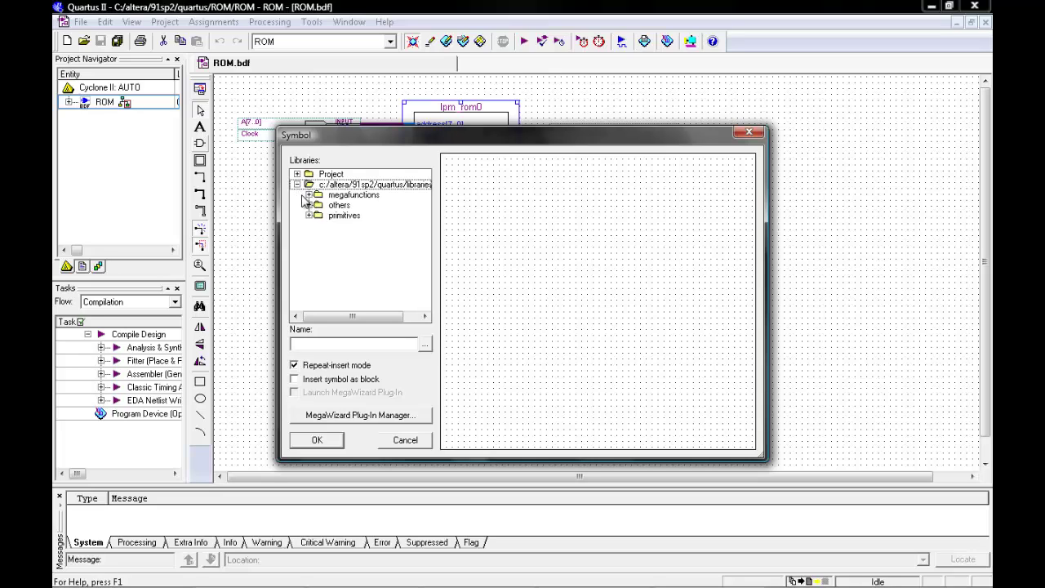
left_click(310, 196)
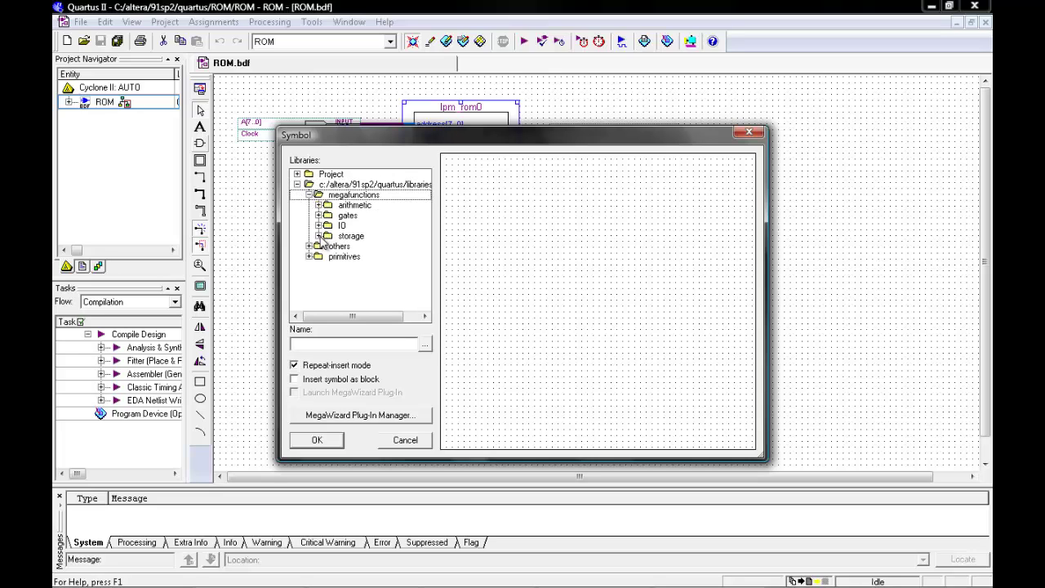
left_click(319, 236)
scroll(371, 255, "down", 5)
scroll(368, 255, "down", 1)
scroll(369, 300, "down", 1)
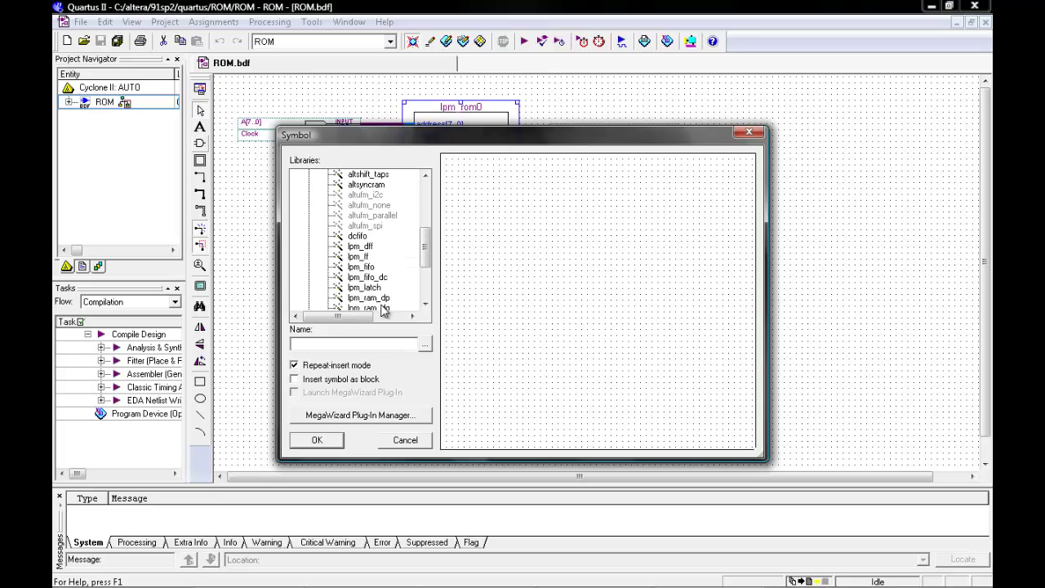
scroll(381, 303, "down", 1)
left_click(369, 289)
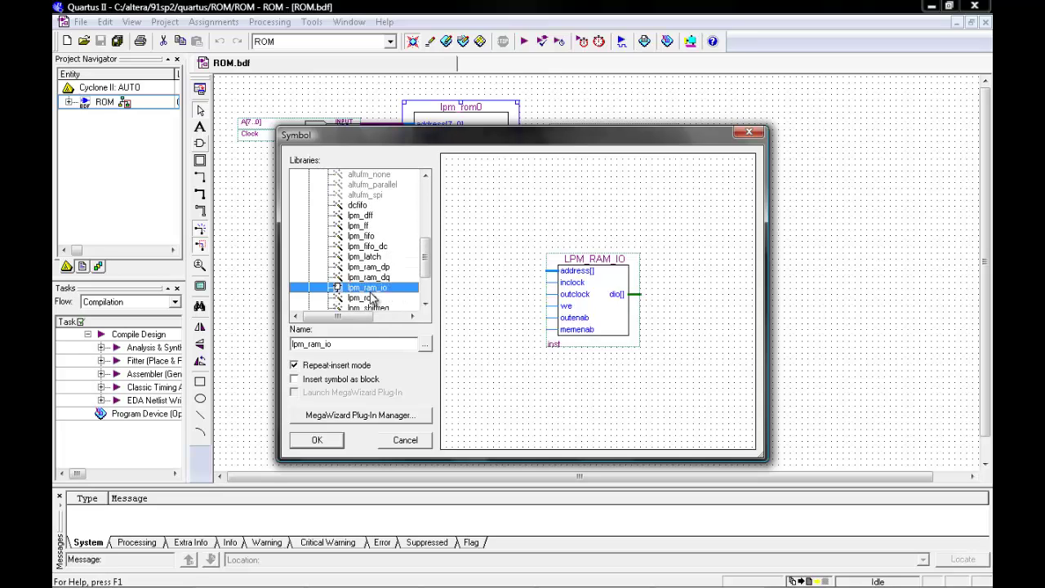
left_click(371, 299)
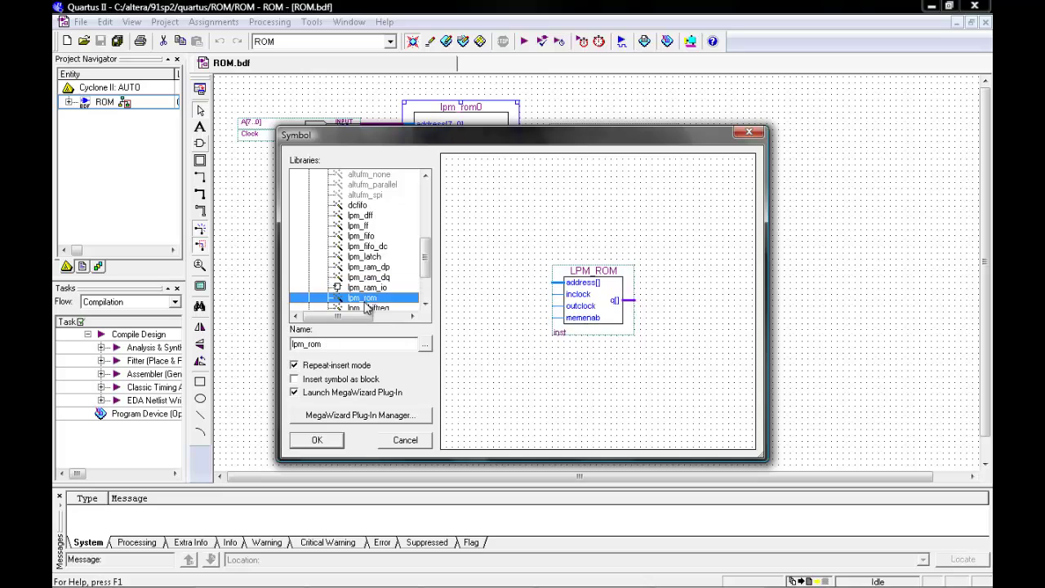
left_click(404, 441)
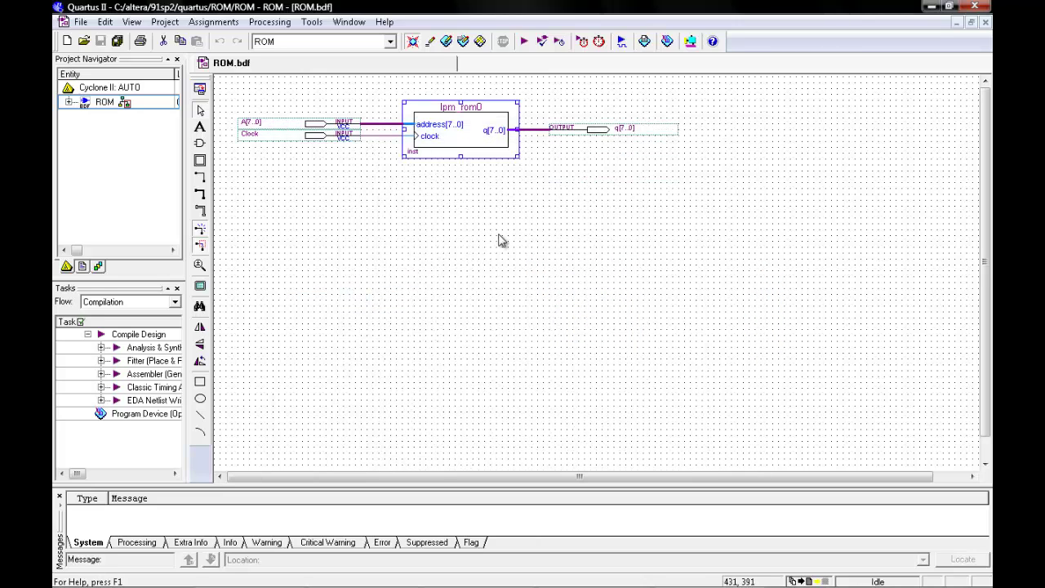
Set lpm_rom0's memory initialization file to textfi0.hex in the MegaWizard
double_click(463, 150)
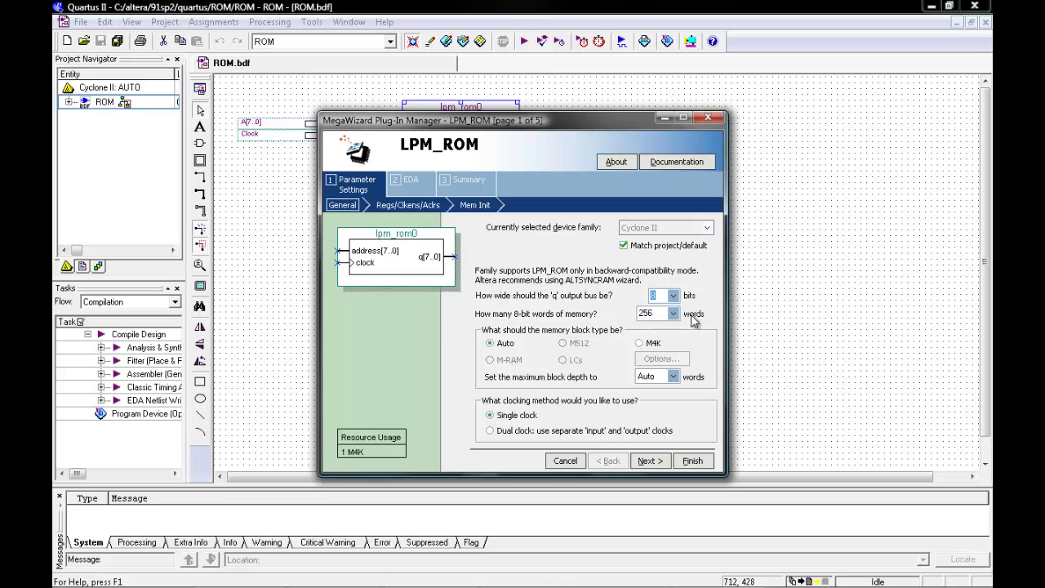
left_click(652, 460)
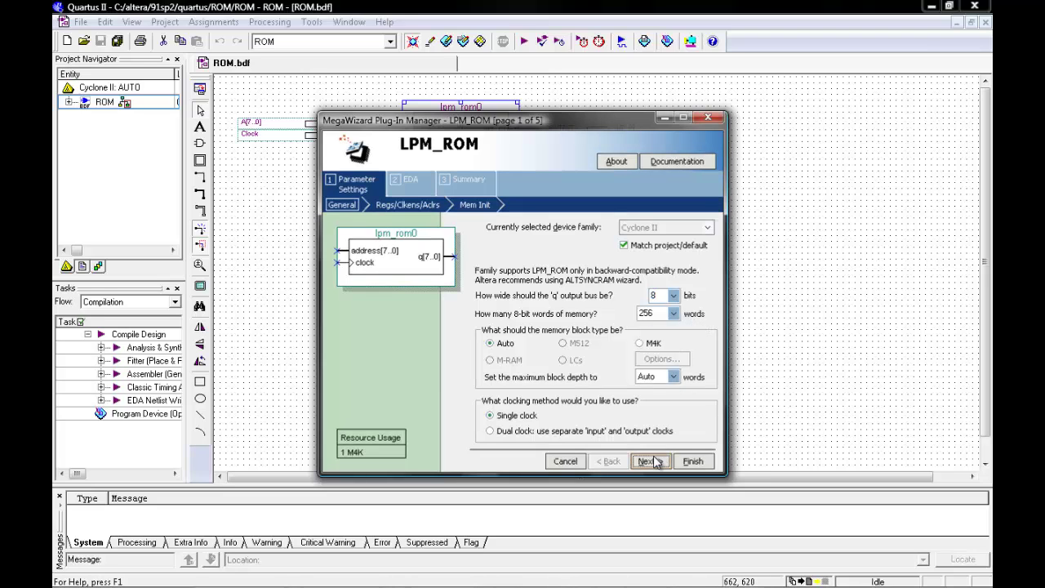
left_click(652, 460)
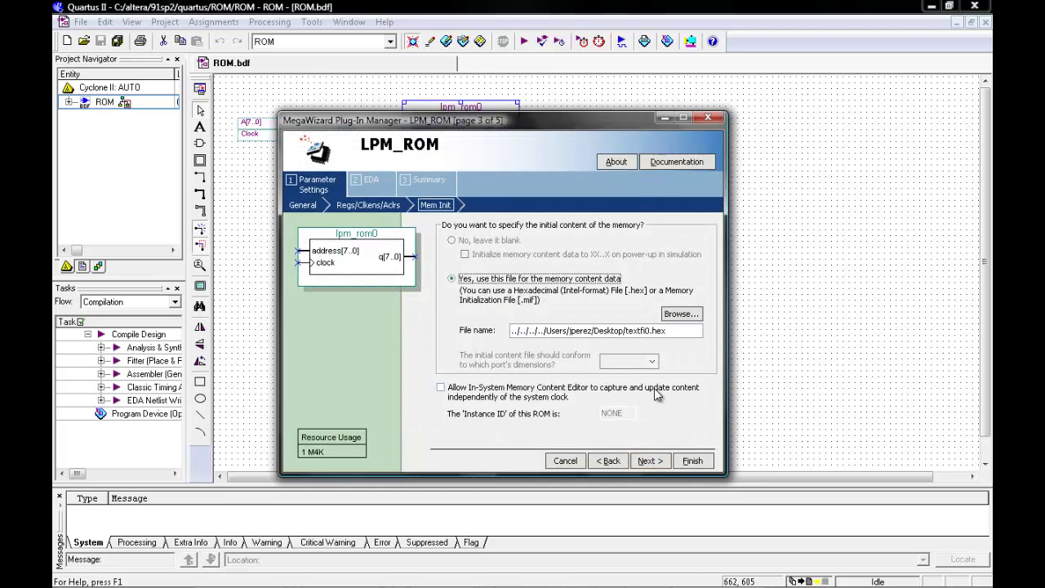
left_click(678, 315)
scroll(555, 319, "down", 3)
left_click(461, 405)
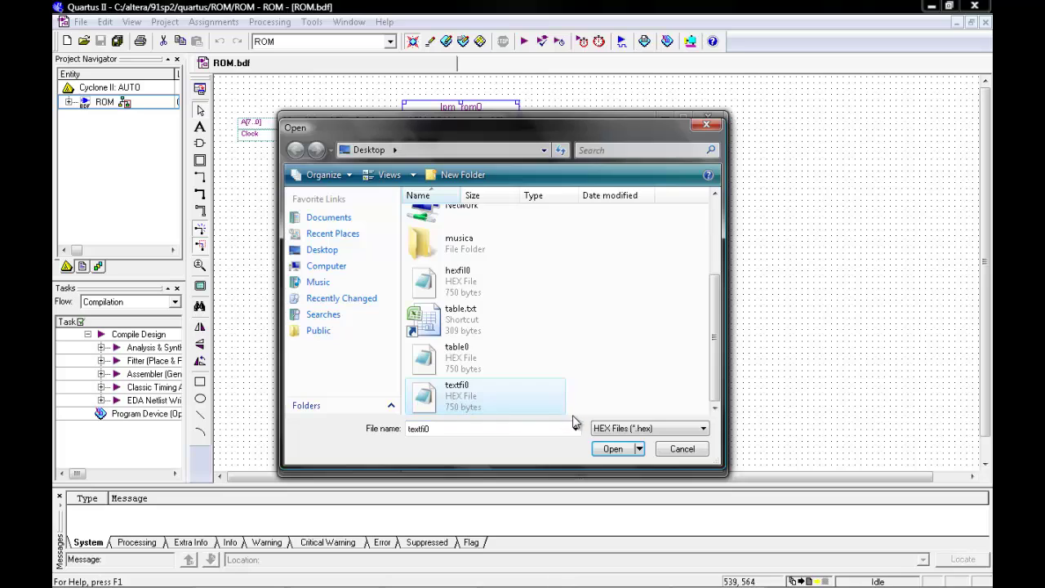
left_click(612, 449)
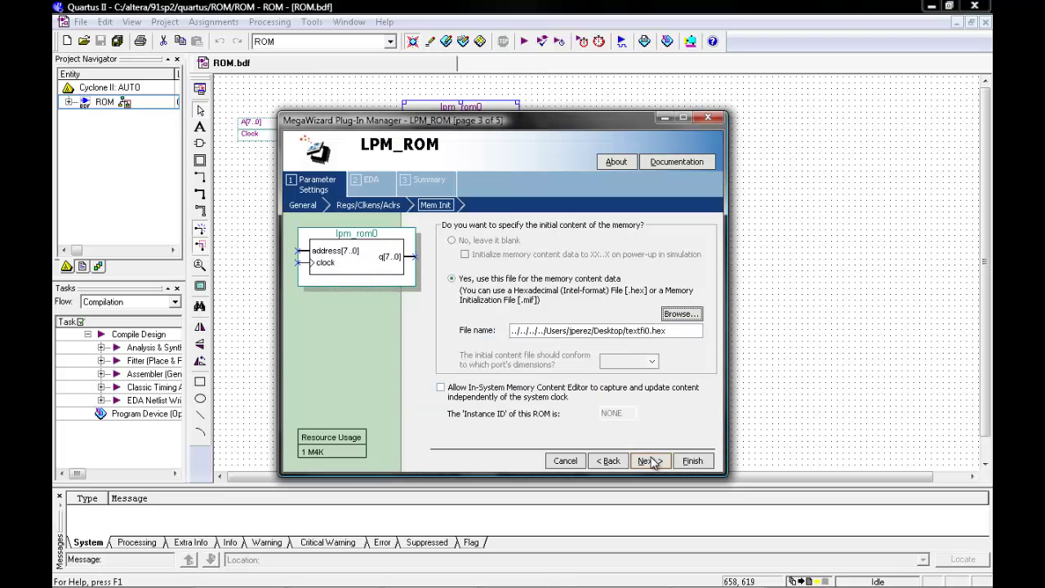
left_click(650, 459)
left_click(654, 460)
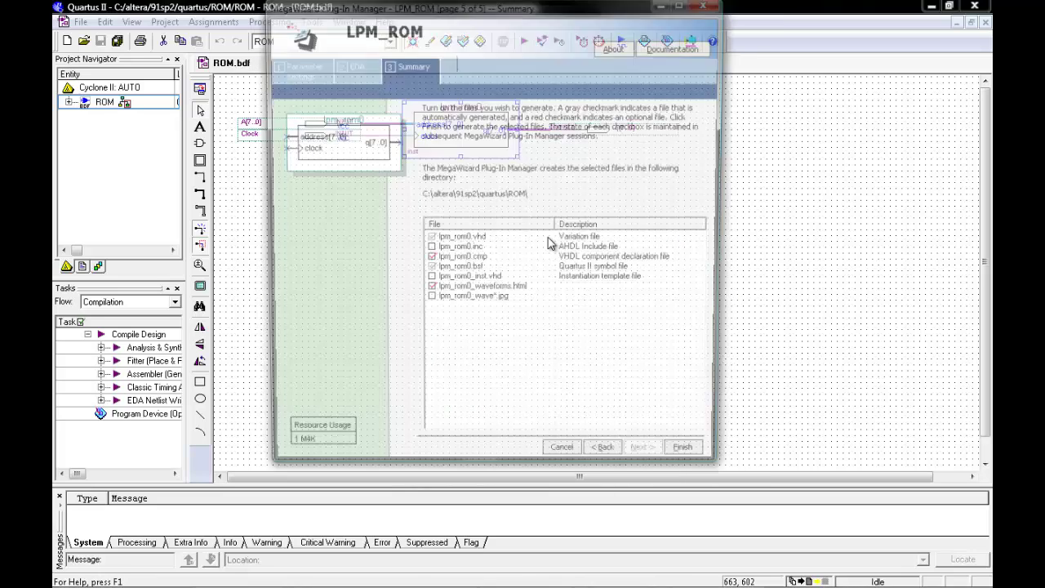
Regenerate lpm_rom0, update its schematic symbol, and save and compile the design
left_click(693, 462)
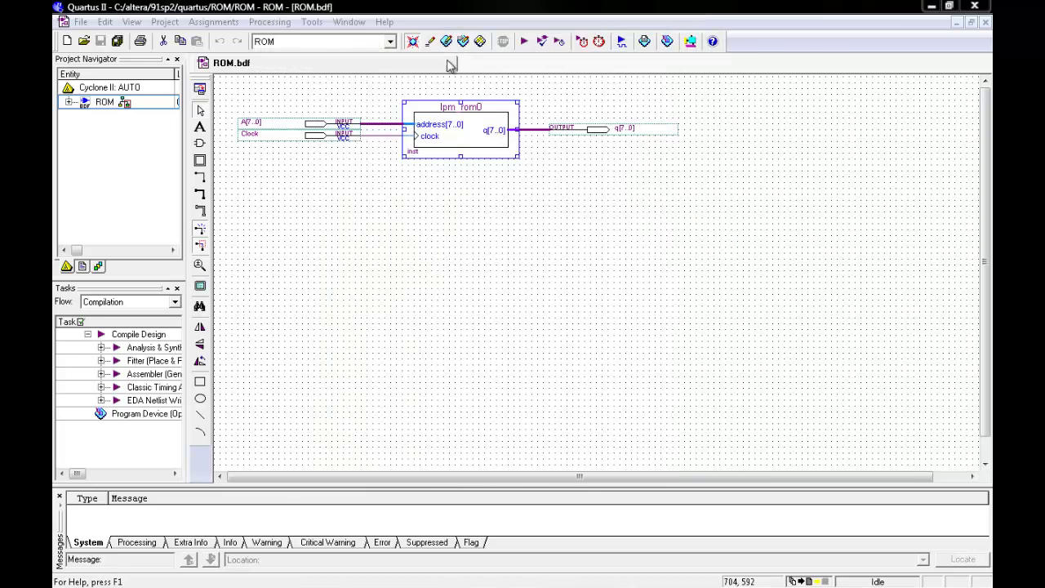
left_click(625, 349)
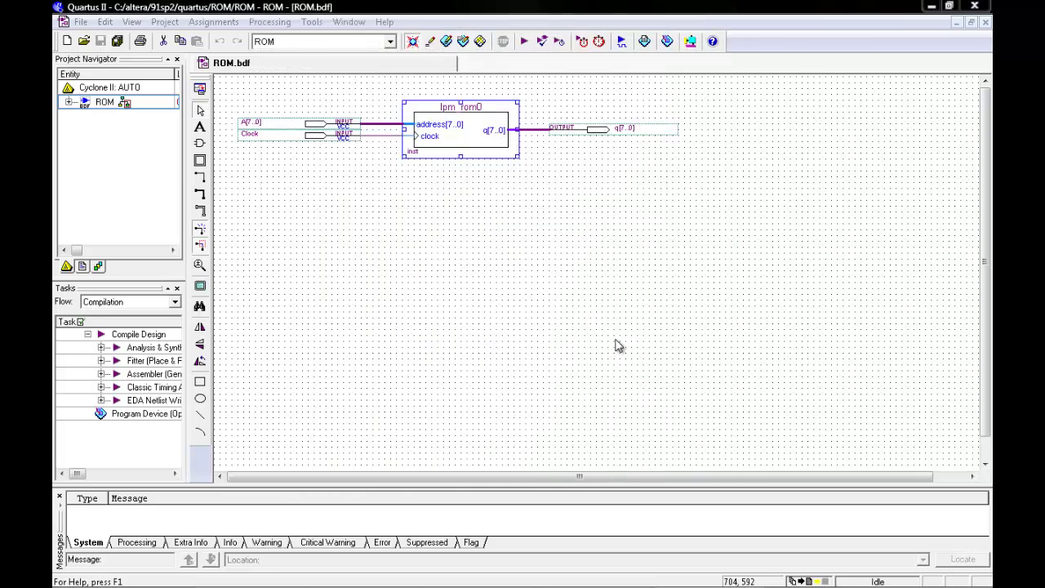
left_click(573, 333)
left_click(467, 337)
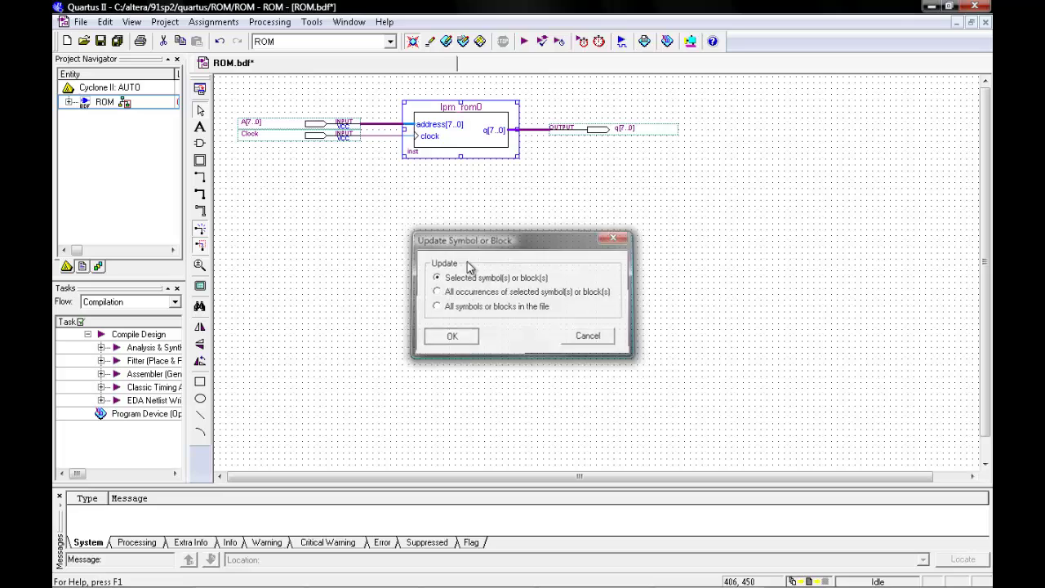
left_click(521, 42)
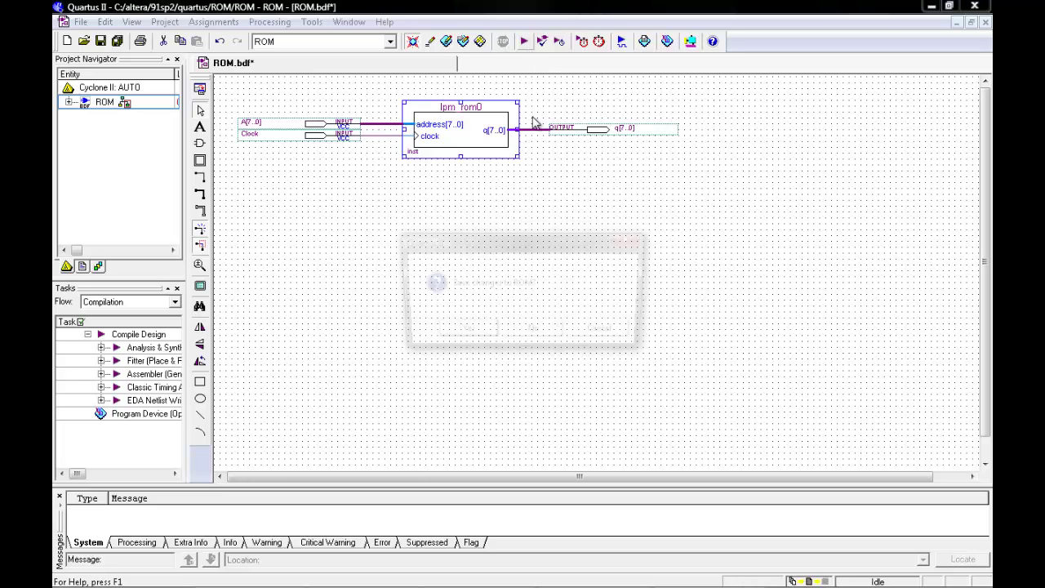
left_click(475, 335)
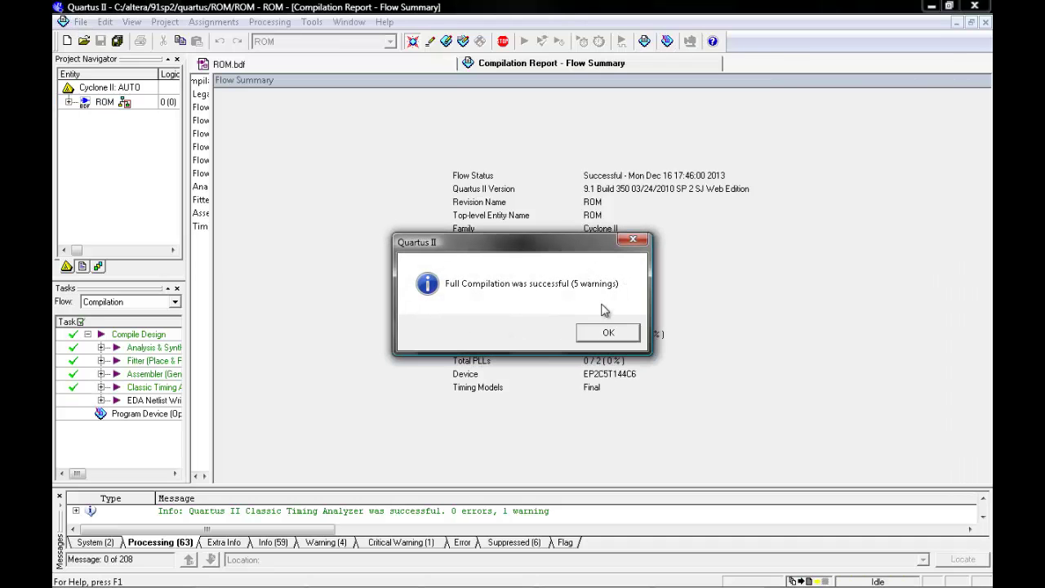
Acknowledge the successful compilation and begin creating a new file
left_click(606, 332)
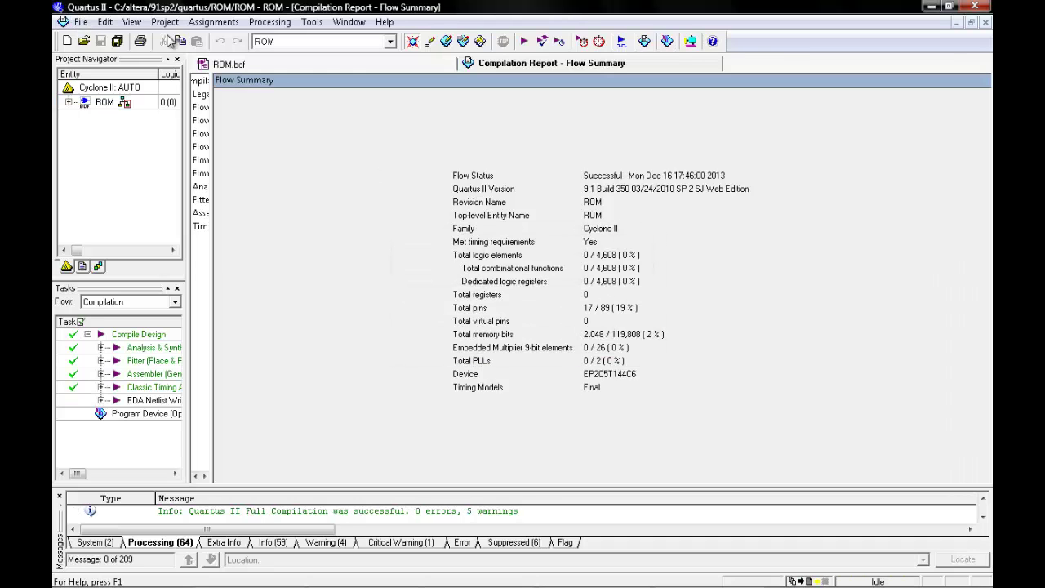
left_click(79, 22)
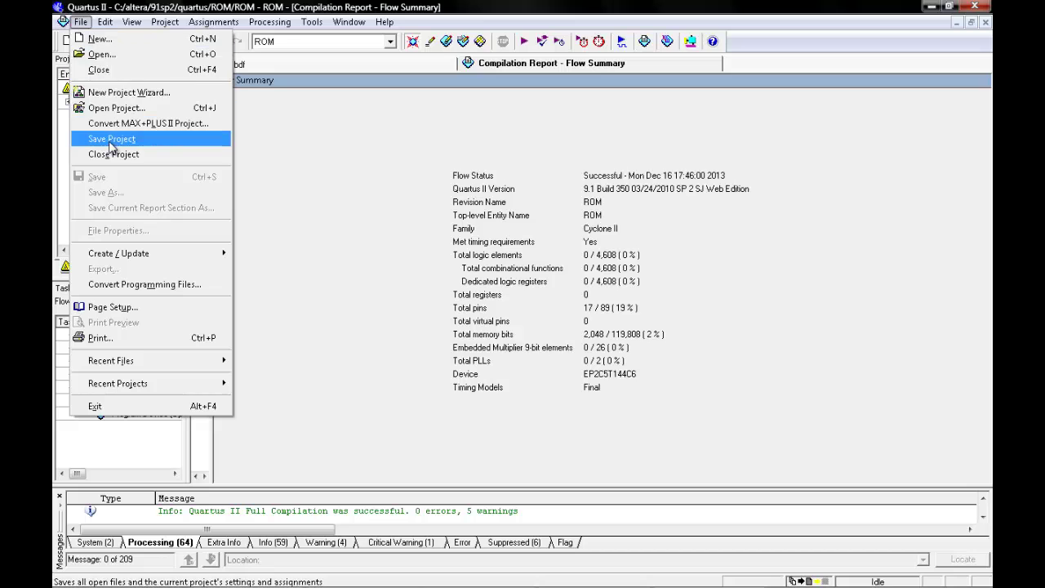
mouse_move(104, 21)
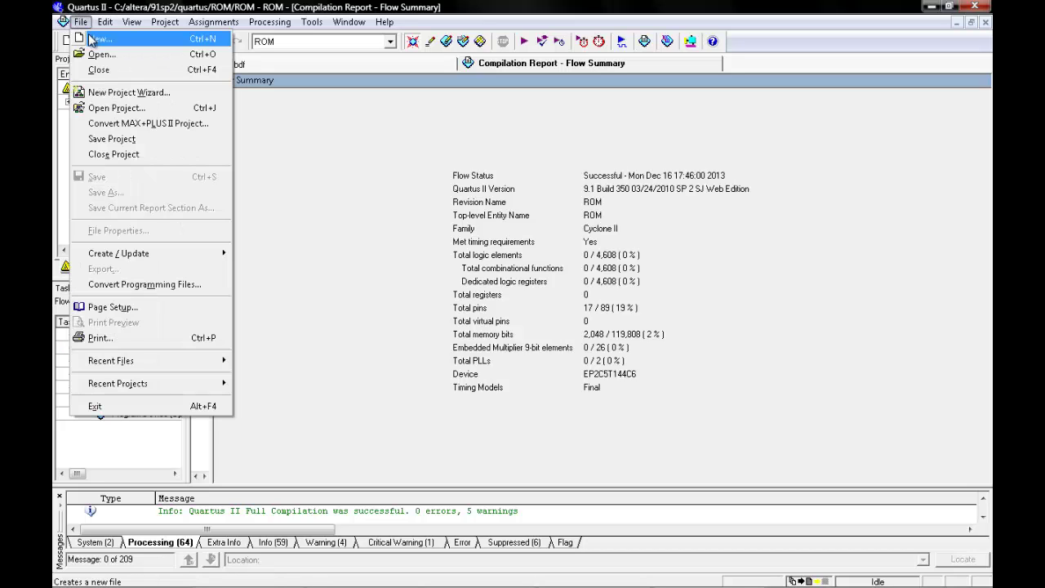
left_click(82, 38)
Create a vector waveform file and insert the A, Clock and q pins from Node Finder
double_click(488, 353)
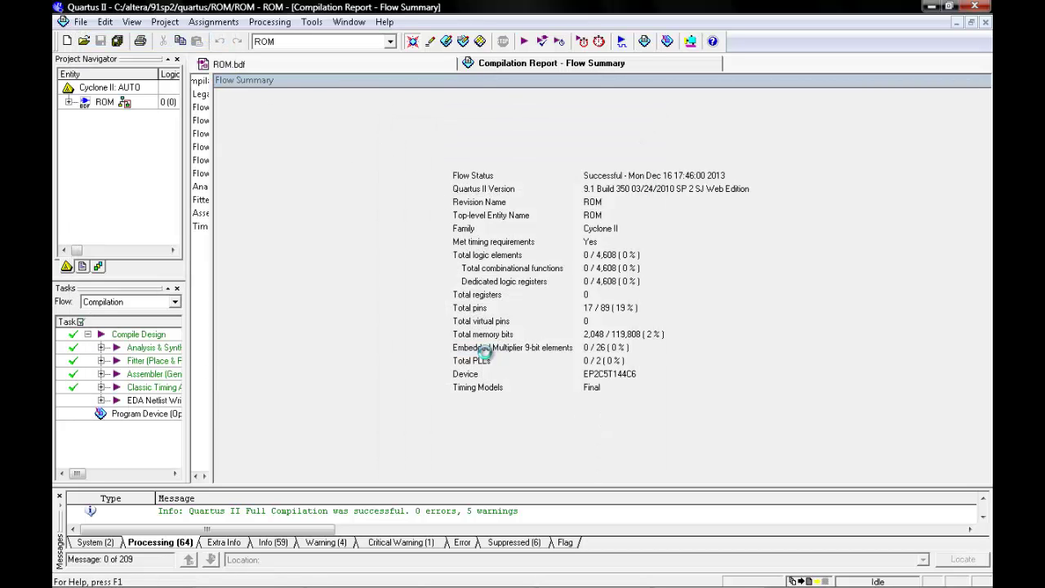
right_click(304, 136)
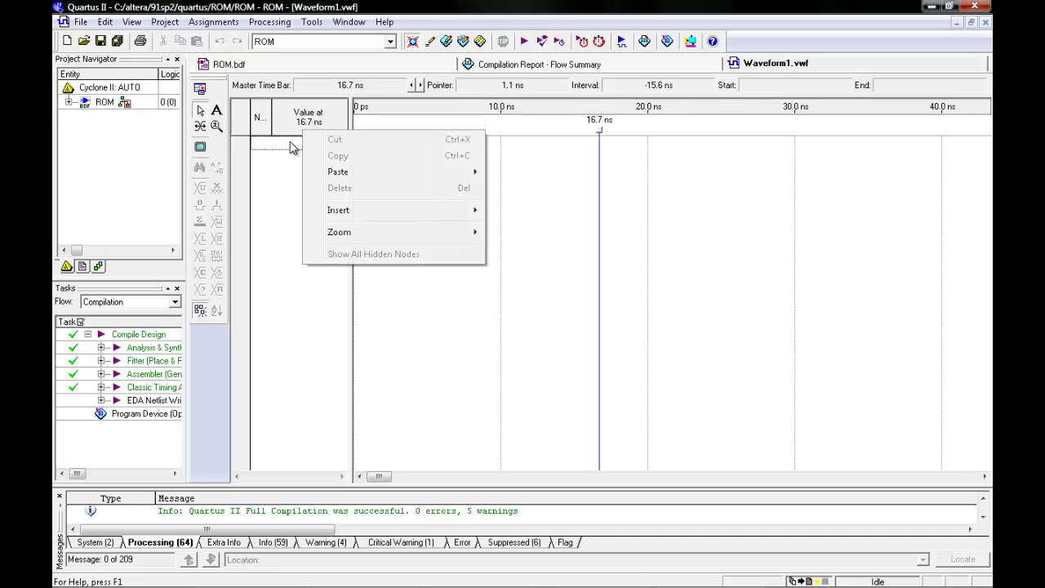
mouse_move(339, 220)
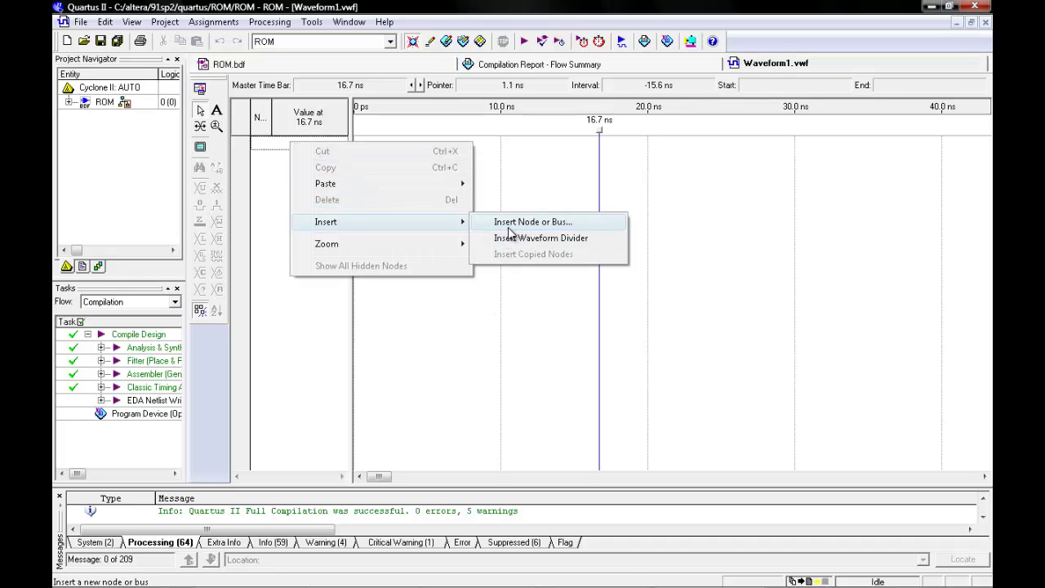
left_click(516, 222)
left_click(617, 284)
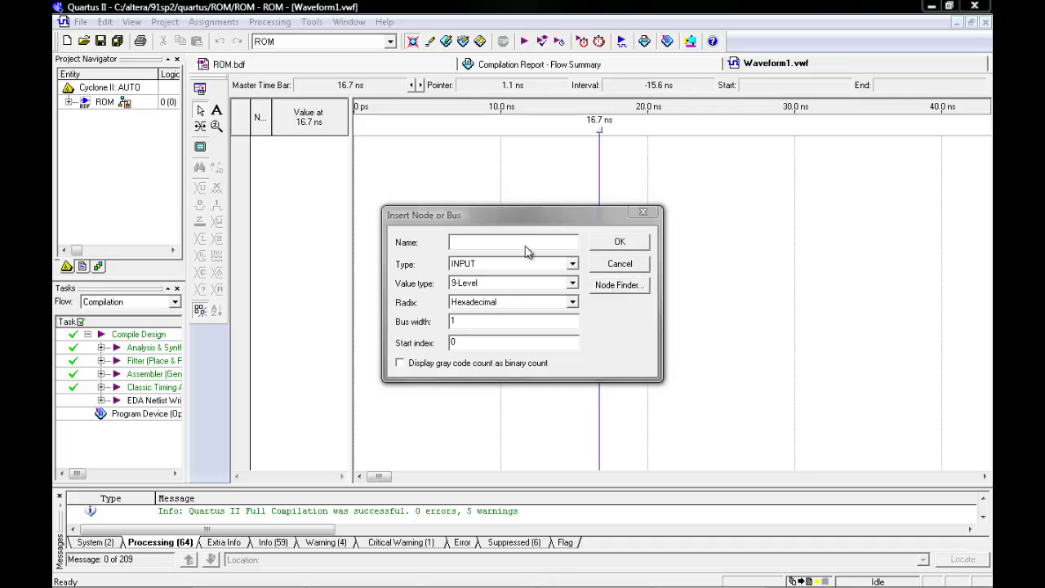
left_click(675, 152)
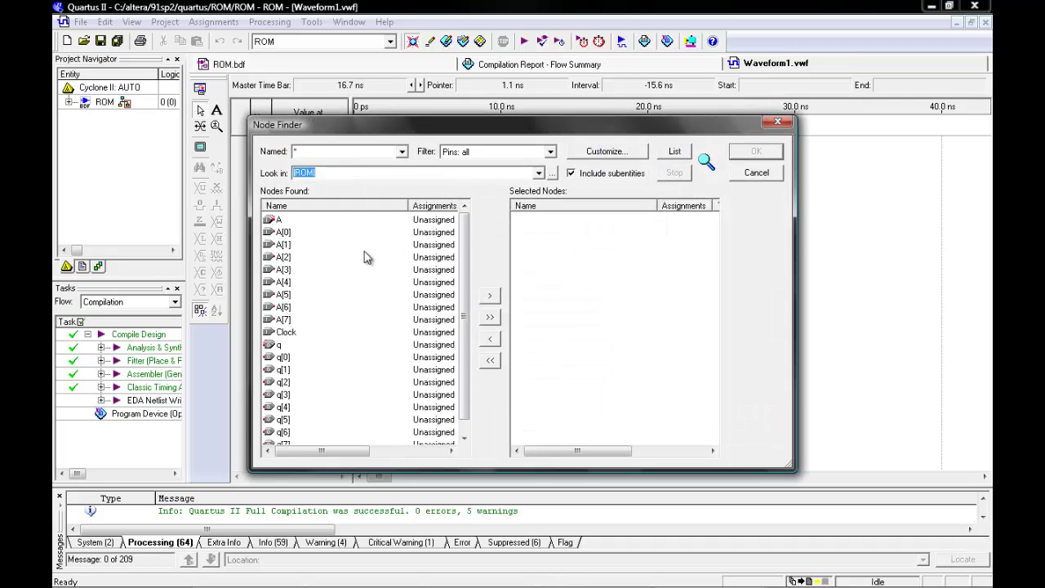
left_click(313, 223)
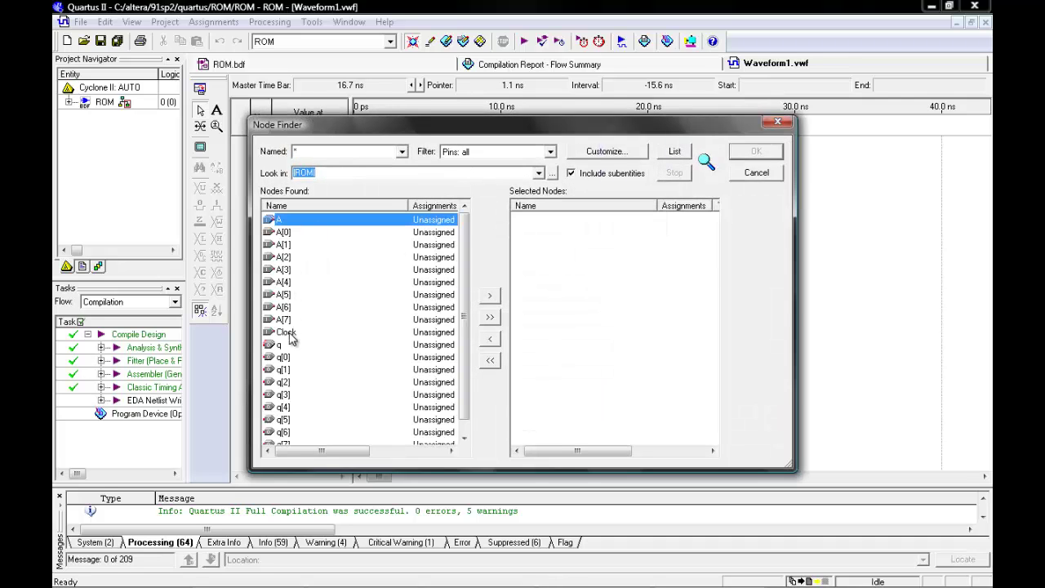
left_click_drag(290, 338, 294, 348, "ctrl")
left_click(489, 316)
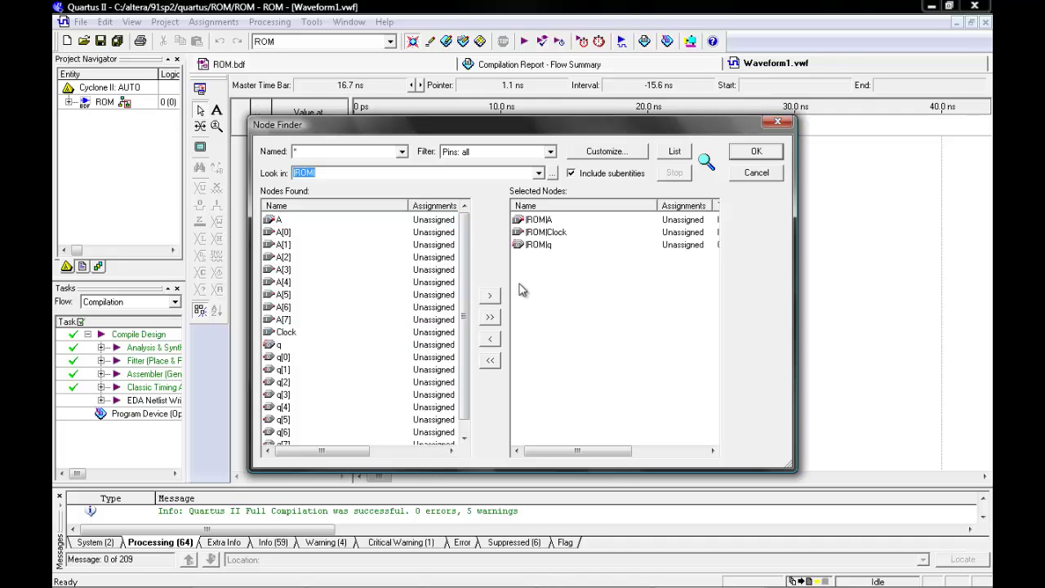
left_click(756, 151)
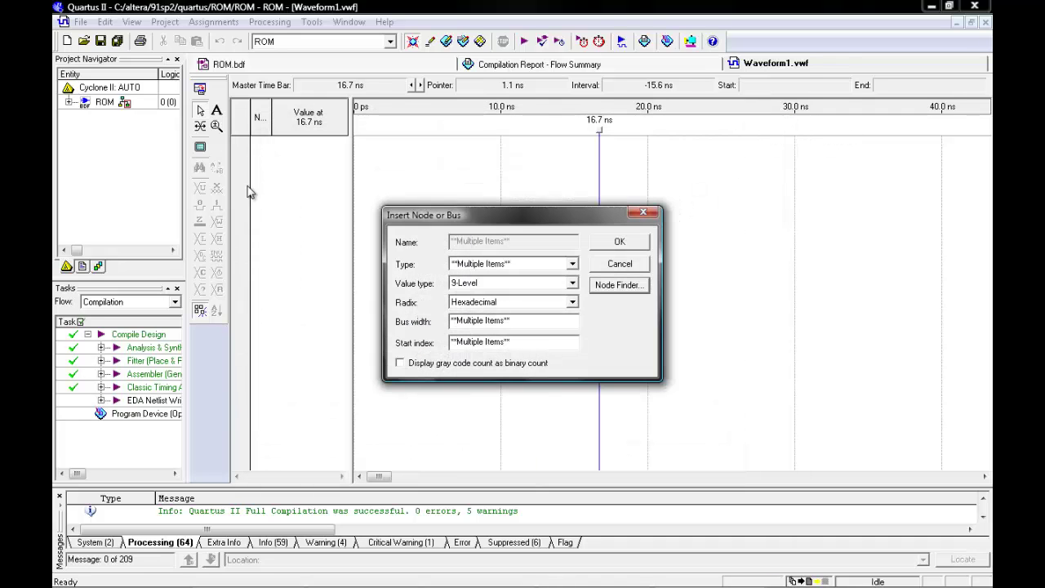
left_click(618, 242)
Make signal A count up in hex starting from 10
left_click(251, 145)
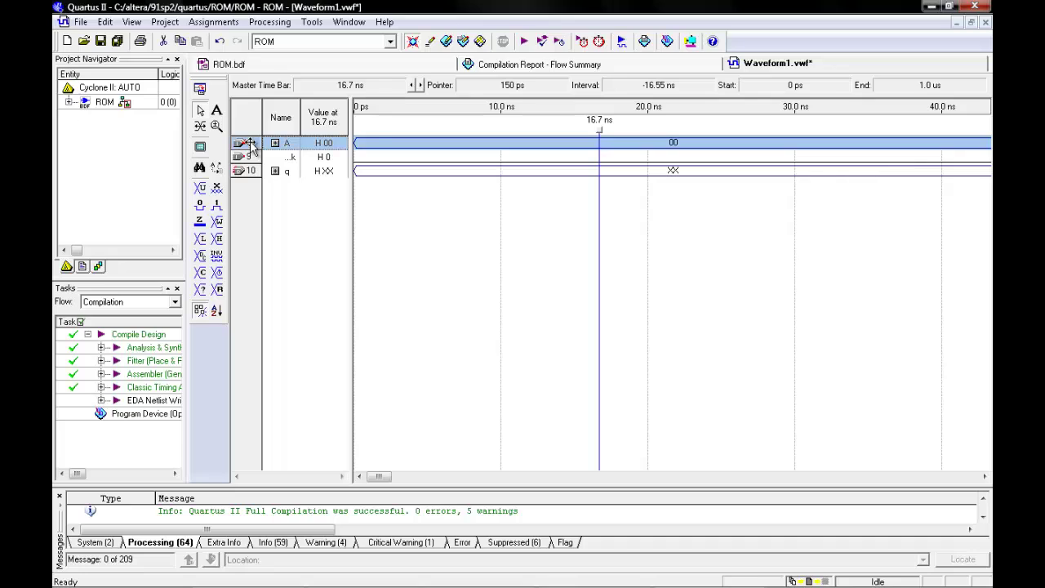
left_click(203, 273)
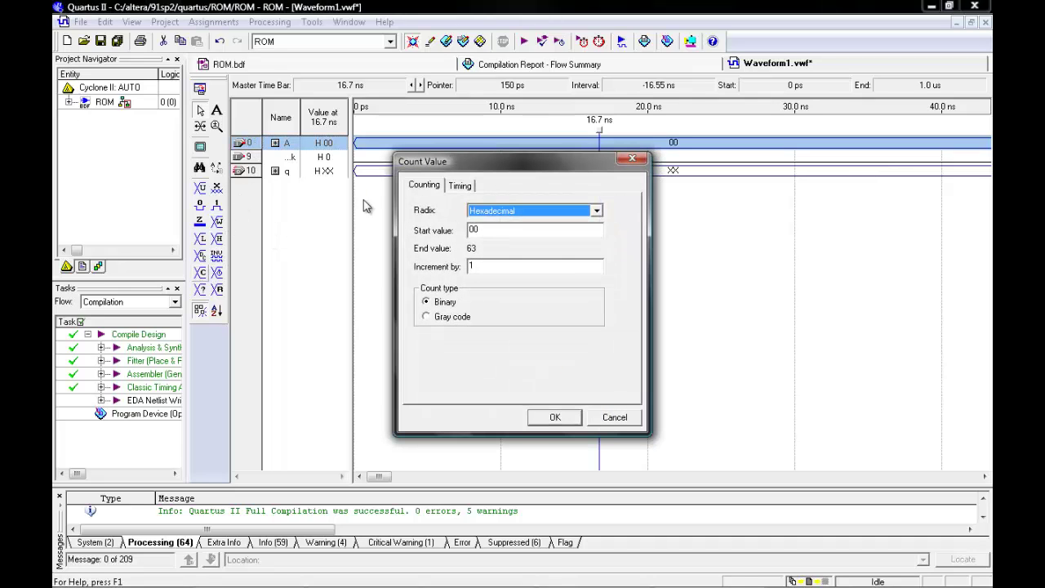
left_click(496, 232)
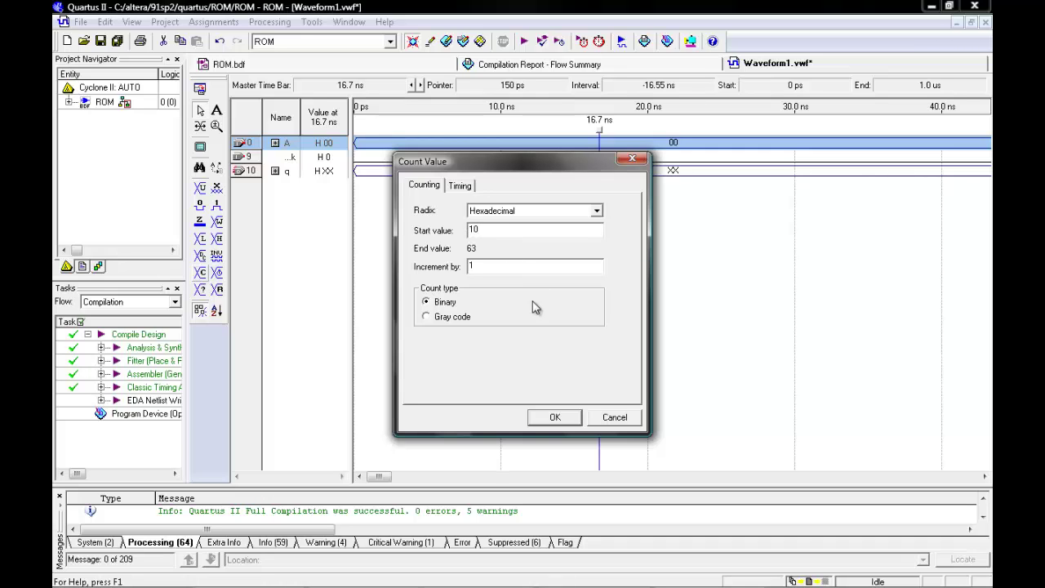
left_click(555, 416)
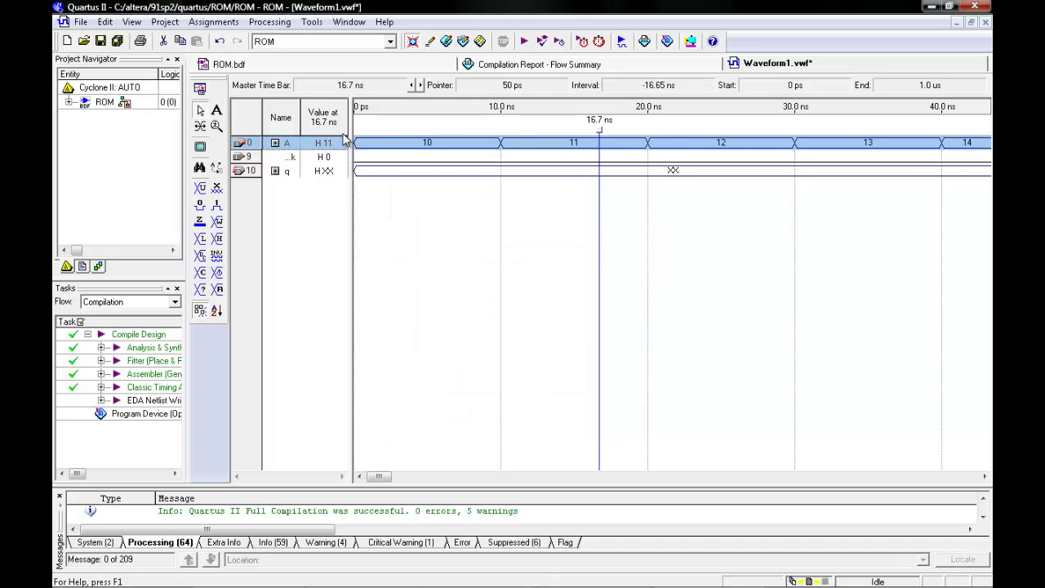
scroll(532, 169, "down", 10)
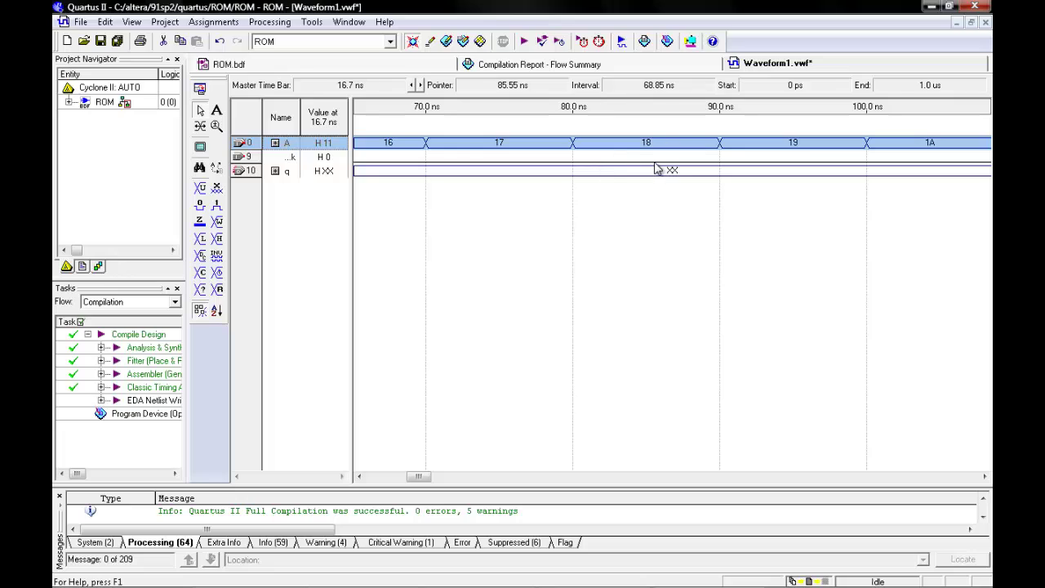
left_click(645, 155)
left_click_drag(574, 143, 672, 152)
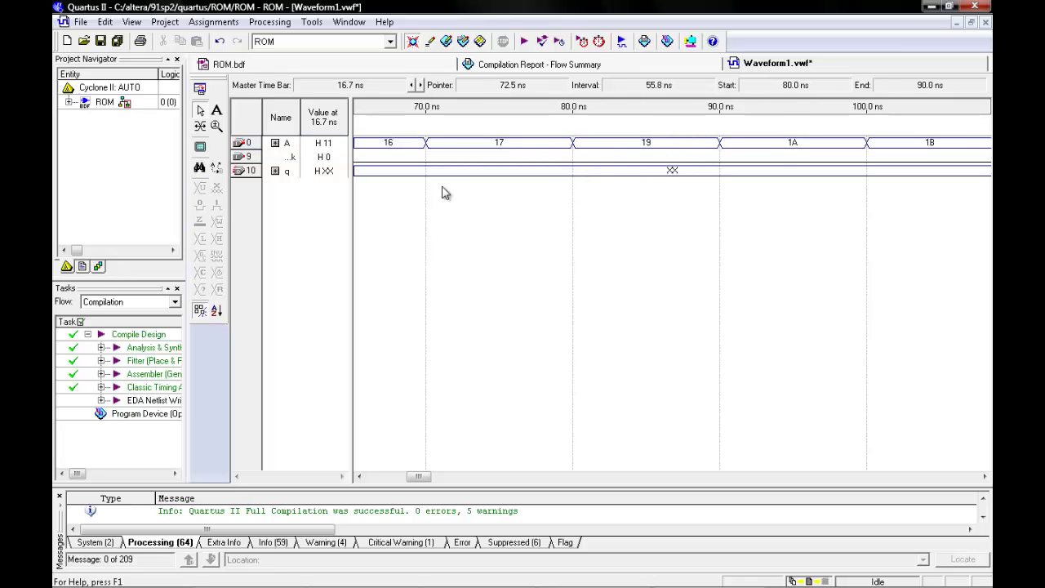
scroll(433, 204, "up", 10)
Give the Clock signal a 10 ns clock and start the simulation
left_click(248, 156)
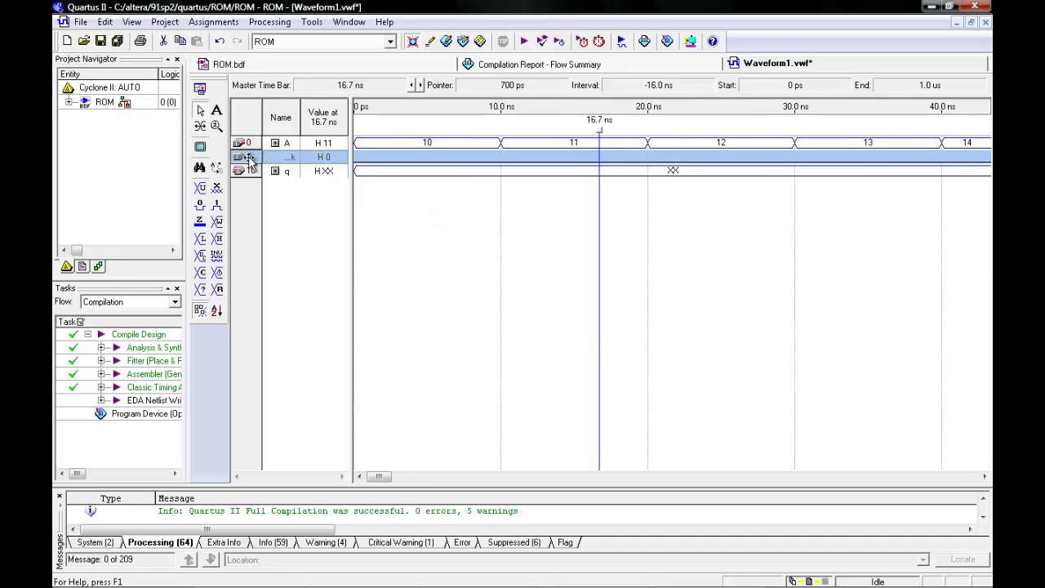
left_click(216, 272)
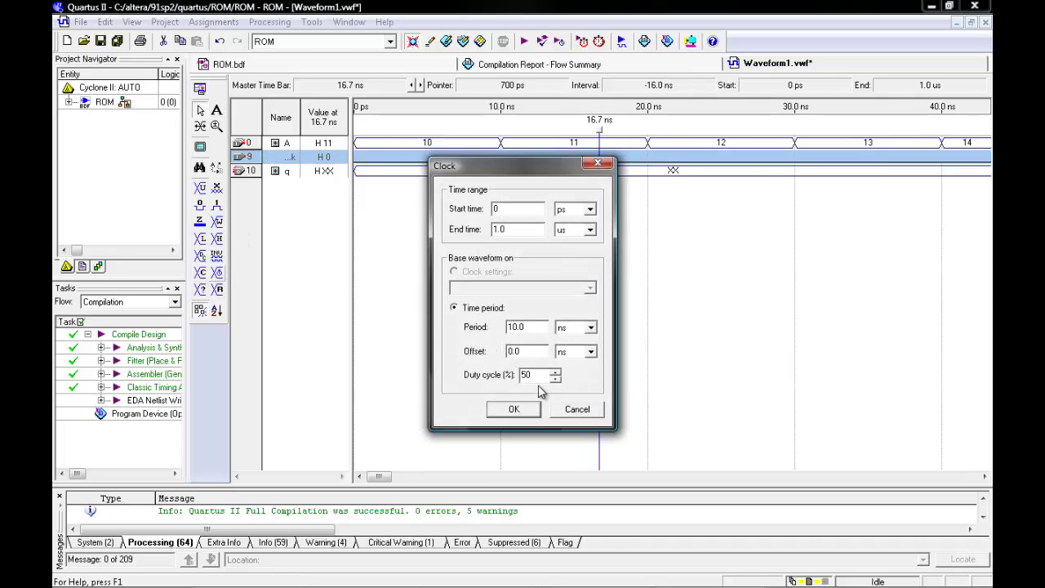
left_click(528, 410)
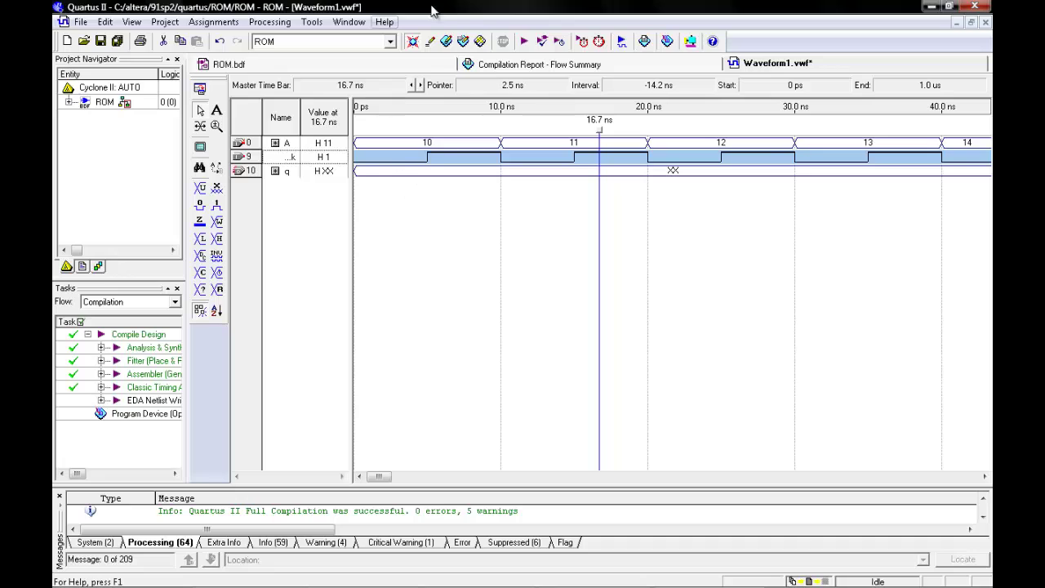
left_click(542, 41)
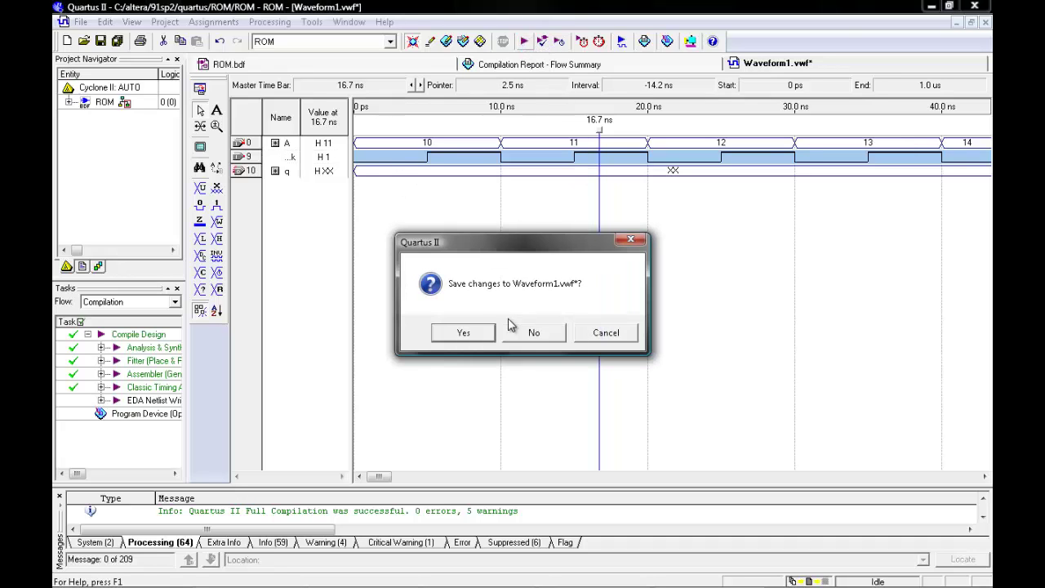
Save the waveform over ROM.vwf and acknowledge the successful recompilation
left_click(481, 335)
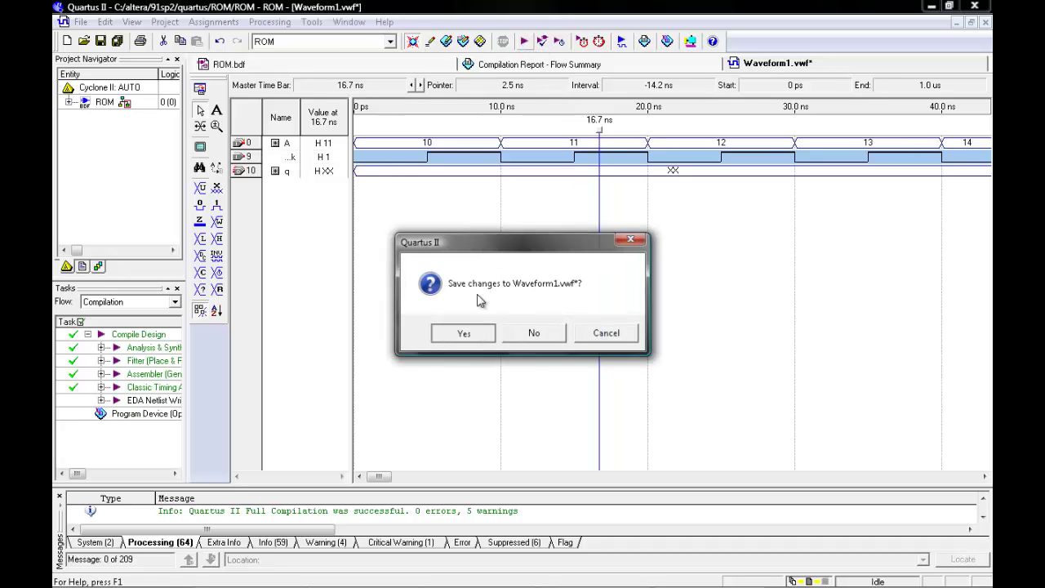
left_click(418, 221)
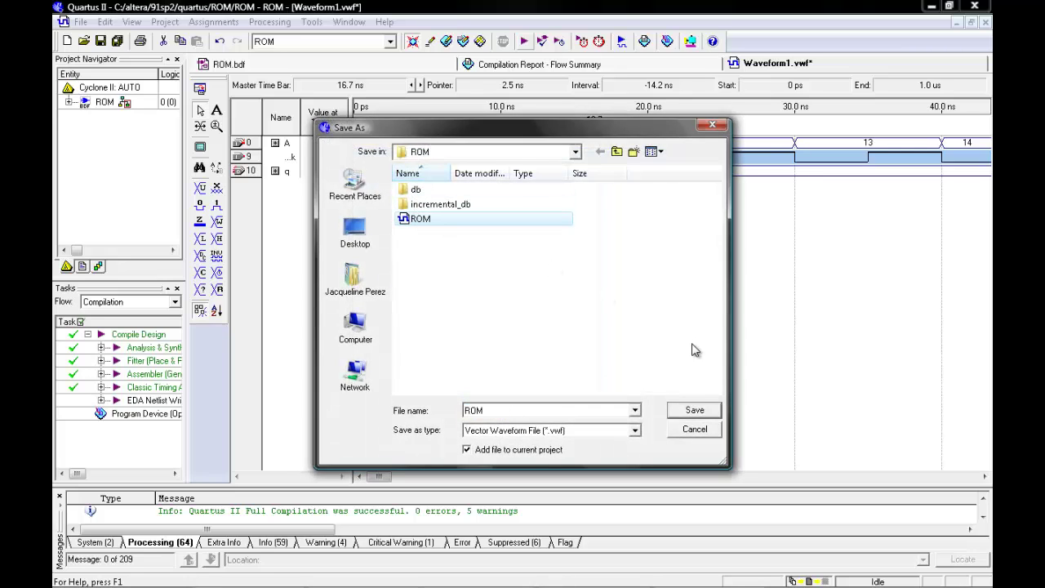
left_click(693, 411)
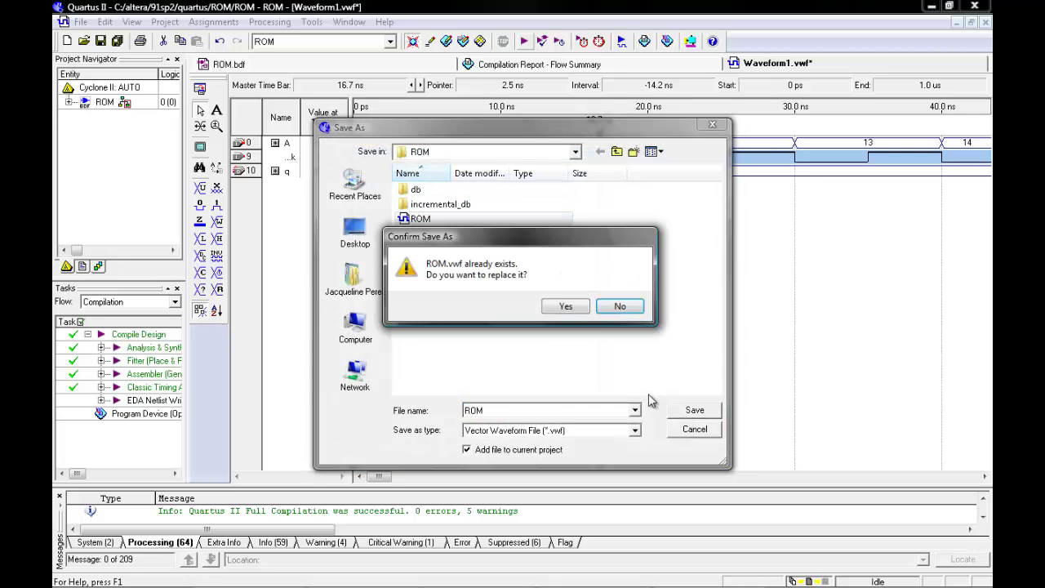
left_click(563, 307)
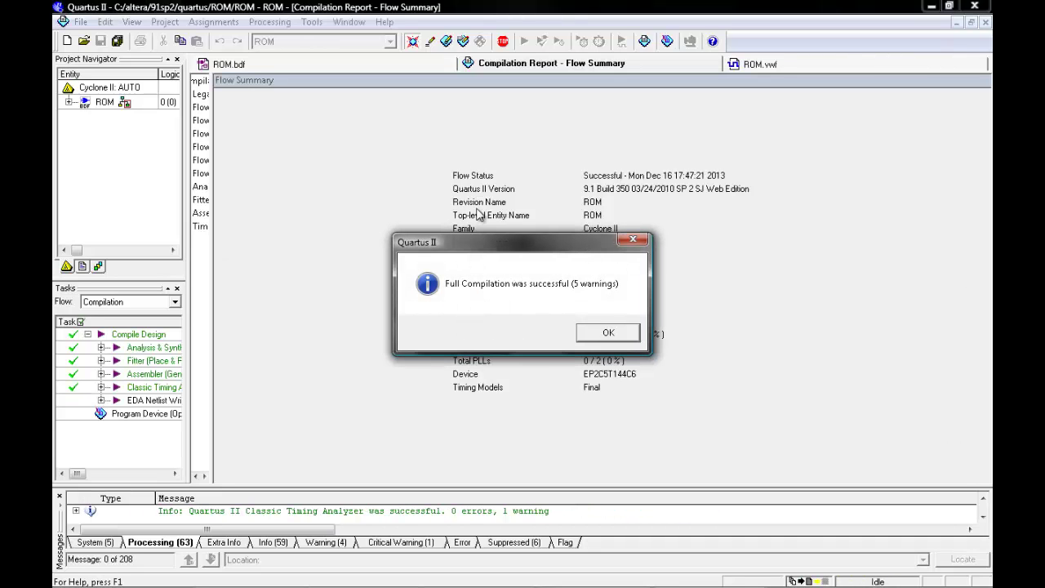
left_click(608, 334)
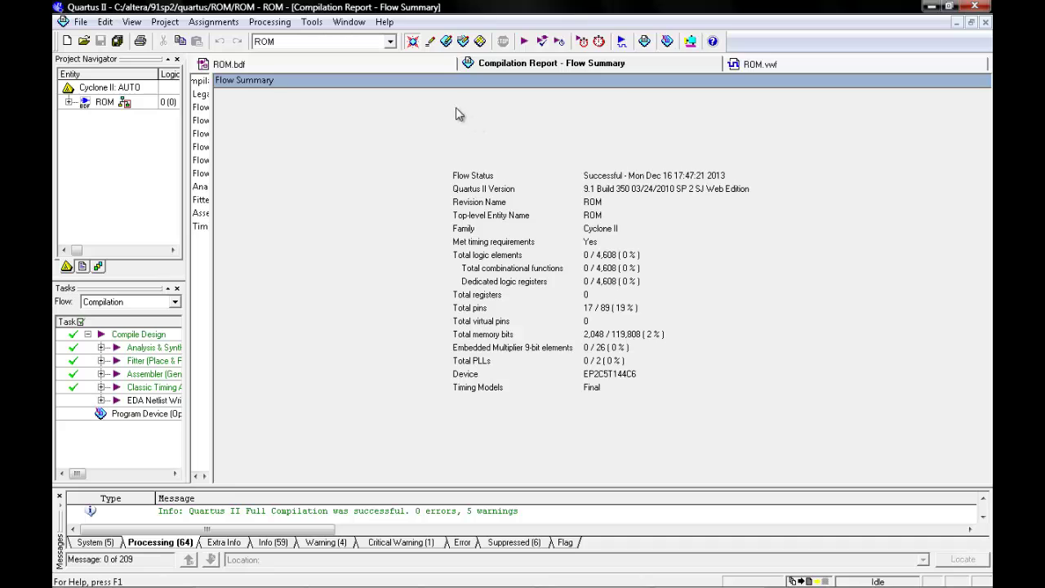
Generate the functional simulation netlist in the Simulator Tool
left_click(270, 21)
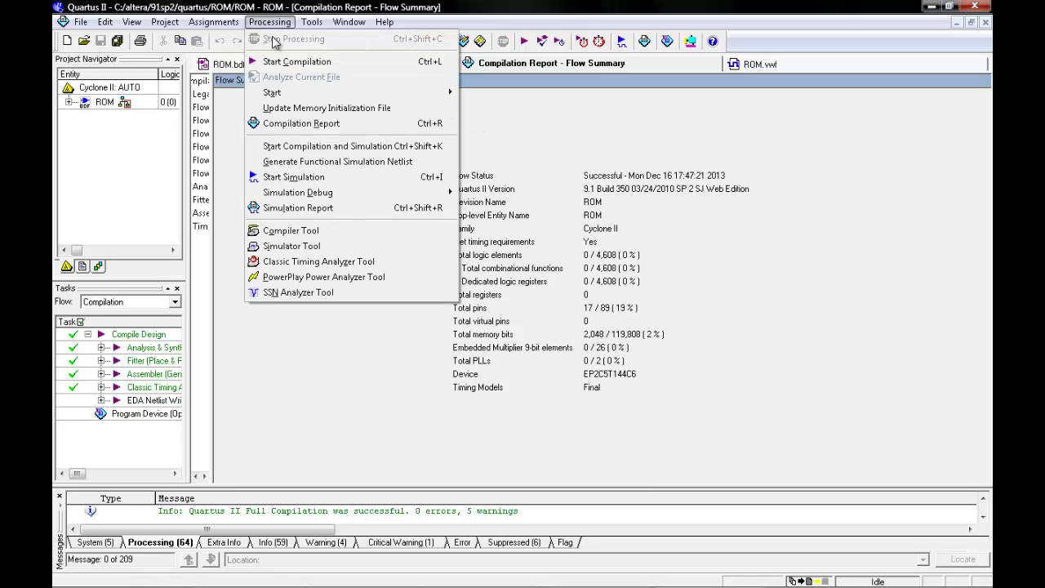
left_click(326, 245)
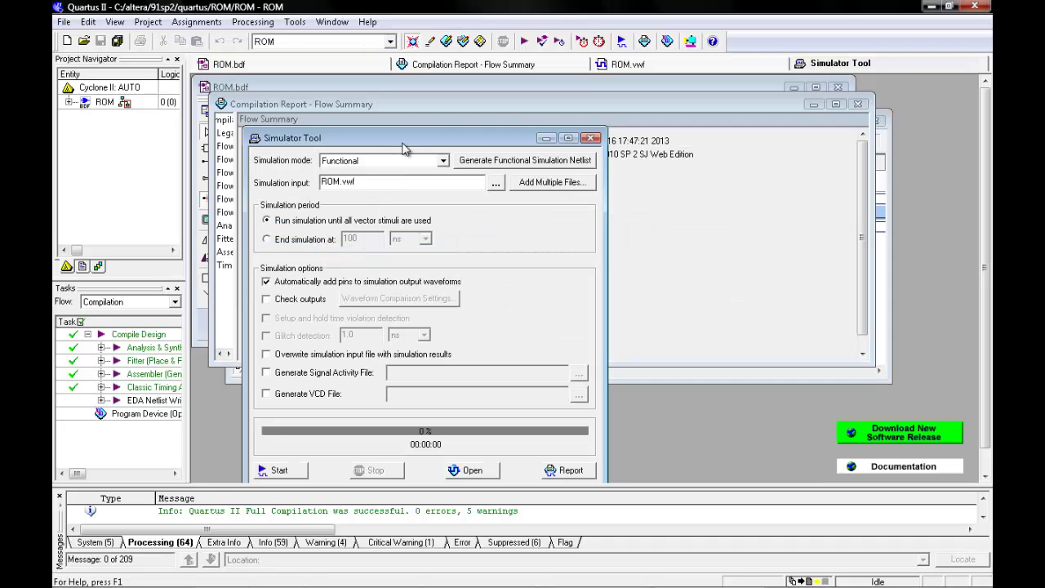
left_click_drag(402, 147, 455, 86)
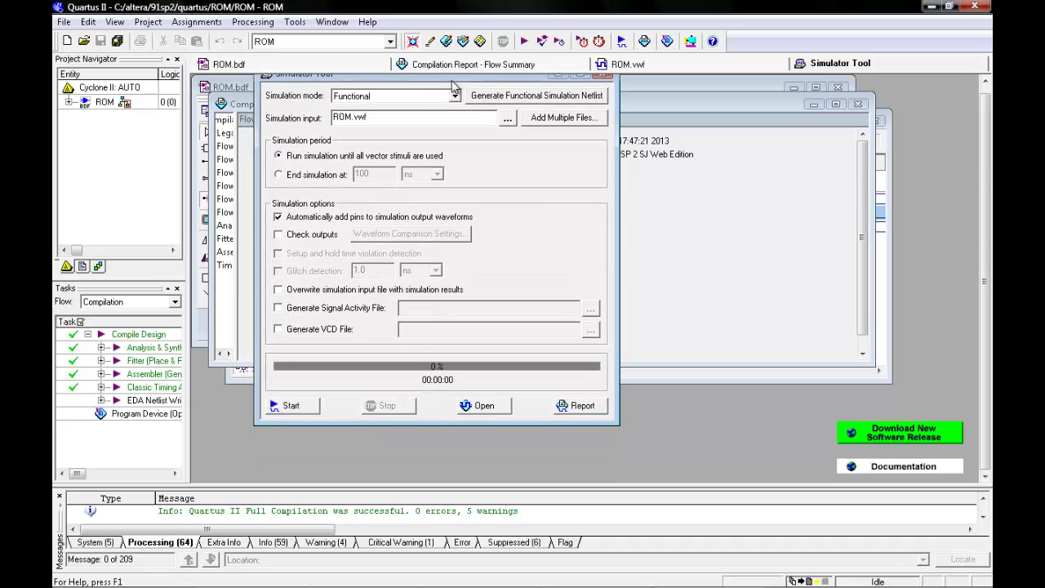
left_click(529, 96)
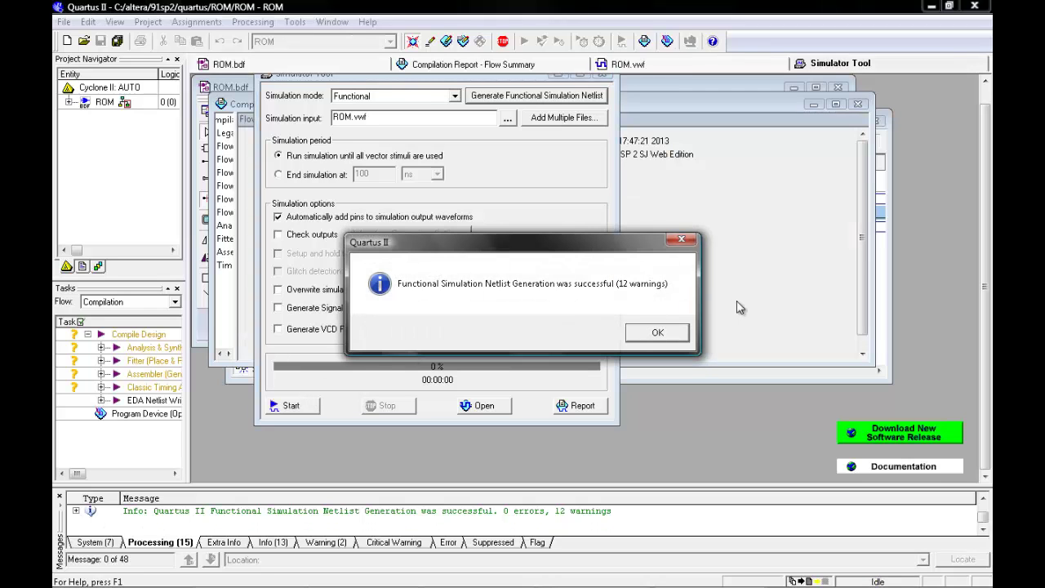
left_click(658, 335)
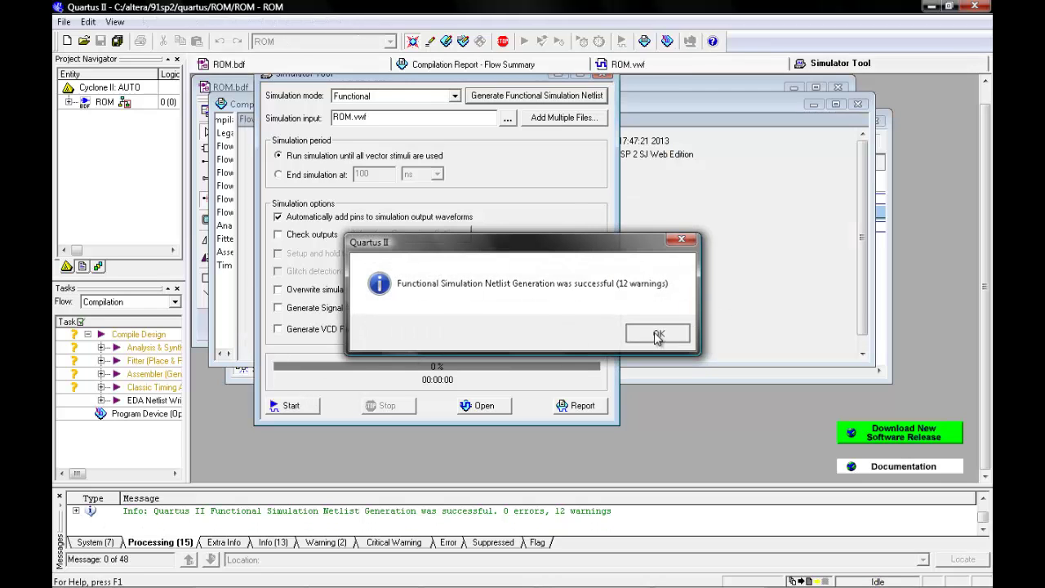
Run the functional simulation and maximize the Simulation Waveforms report
left_click(291, 406)
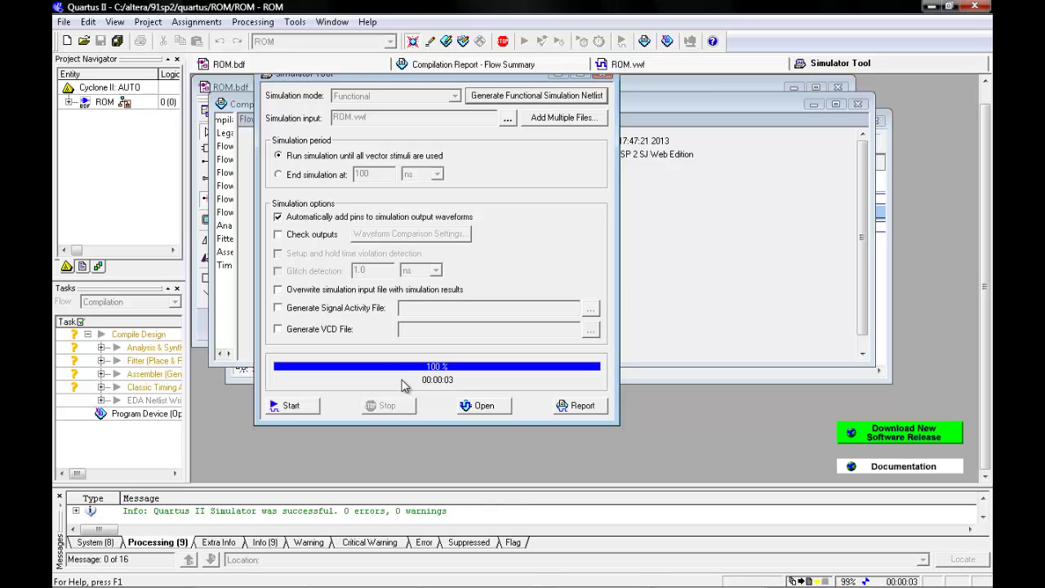
left_click(571, 334)
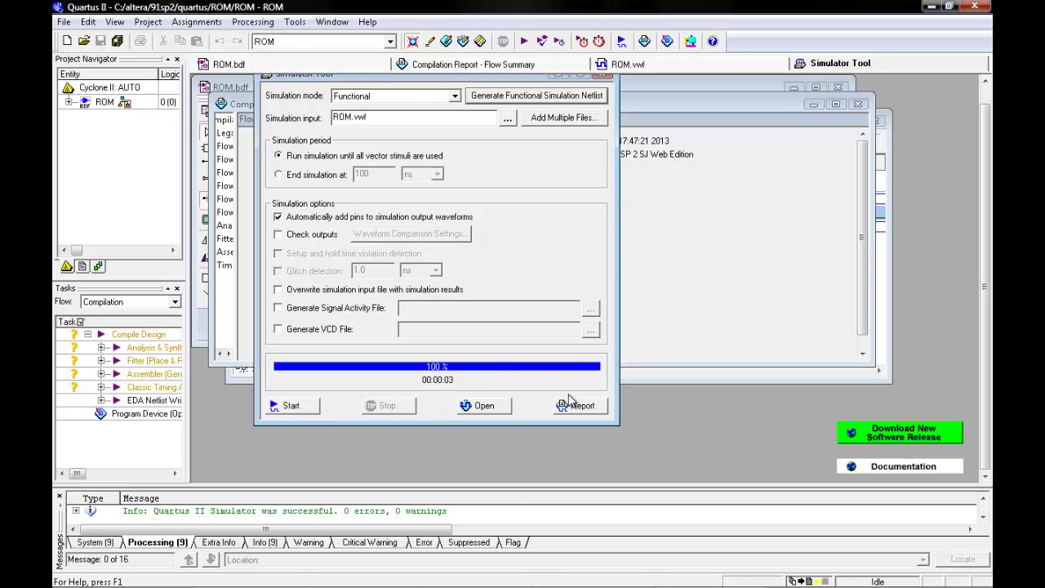
left_click(580, 406)
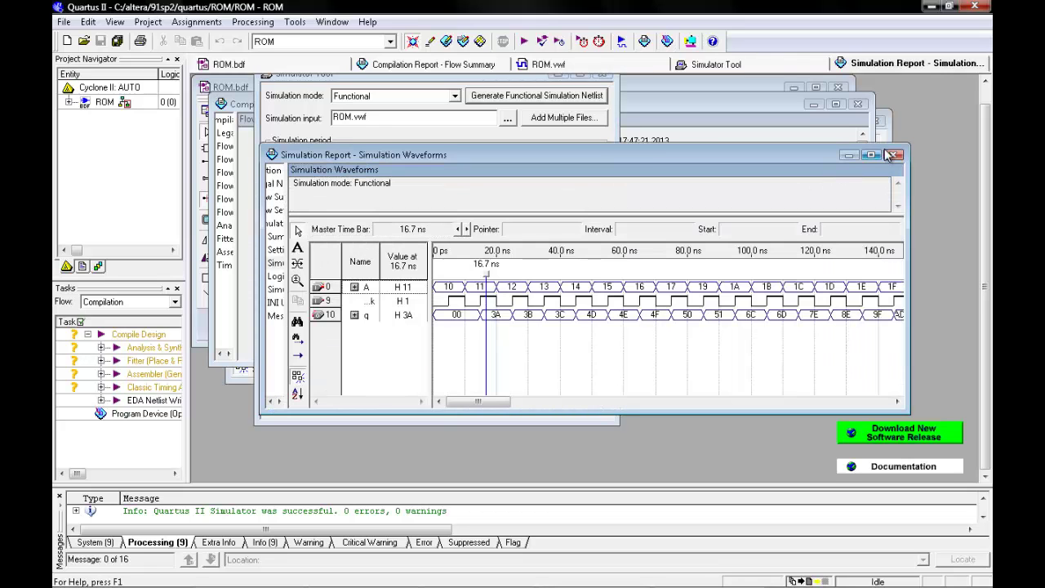
left_click(870, 155)
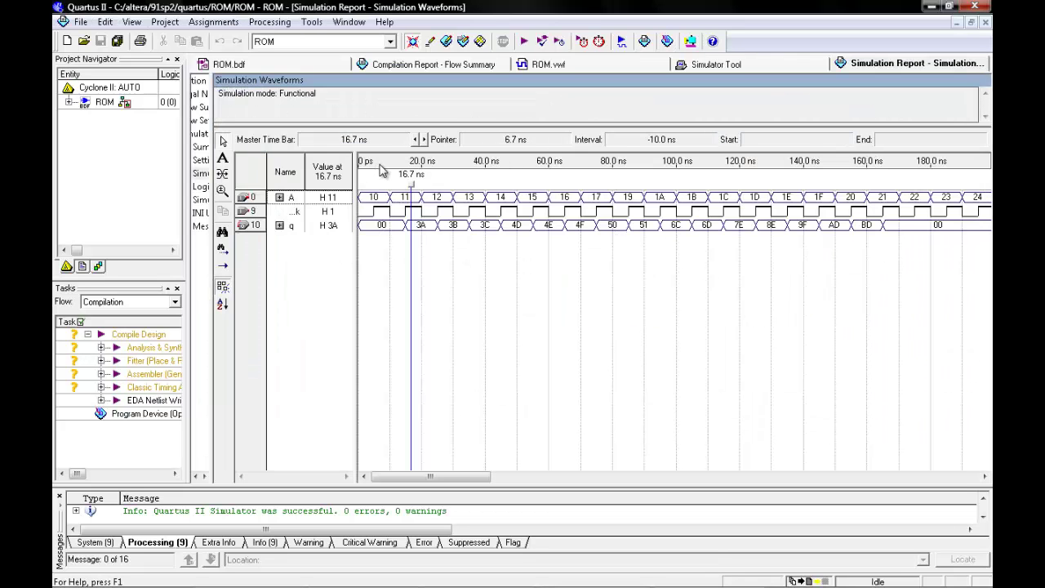